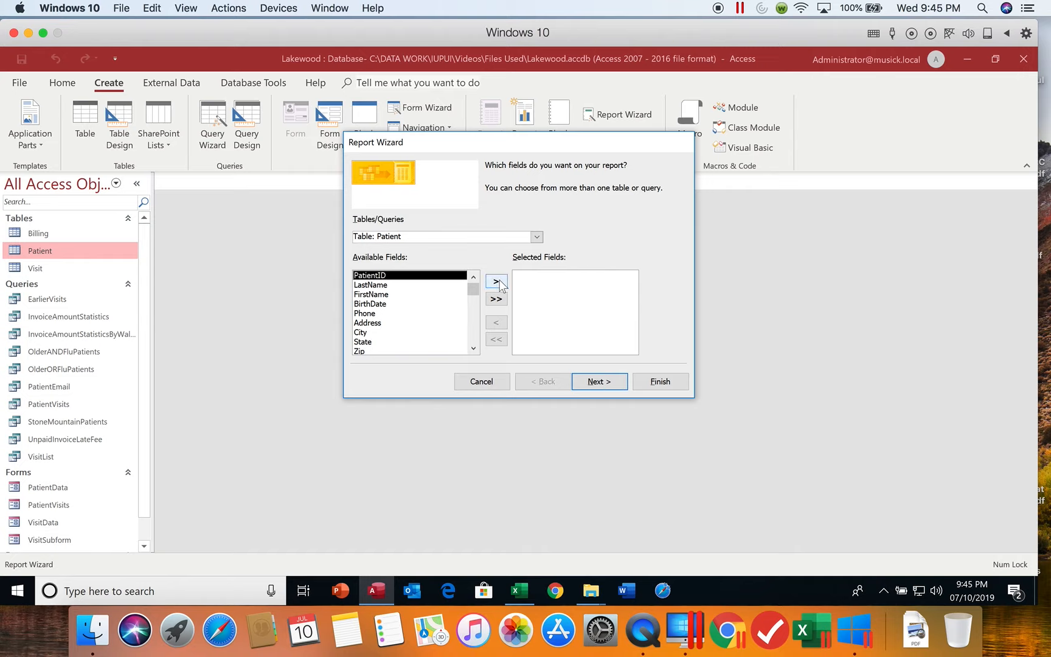
Add PatientID, FirstName, LastName, City, BirthDate and Phone from the Patient table to the report, in that order.
click(496, 282)
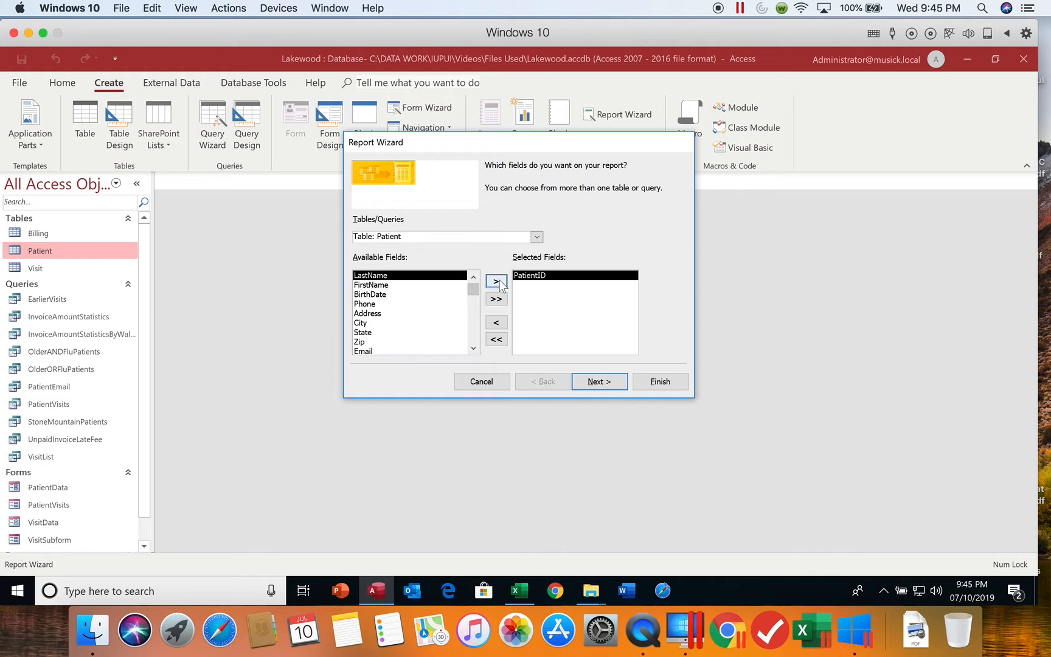
click(409, 285)
click(496, 282)
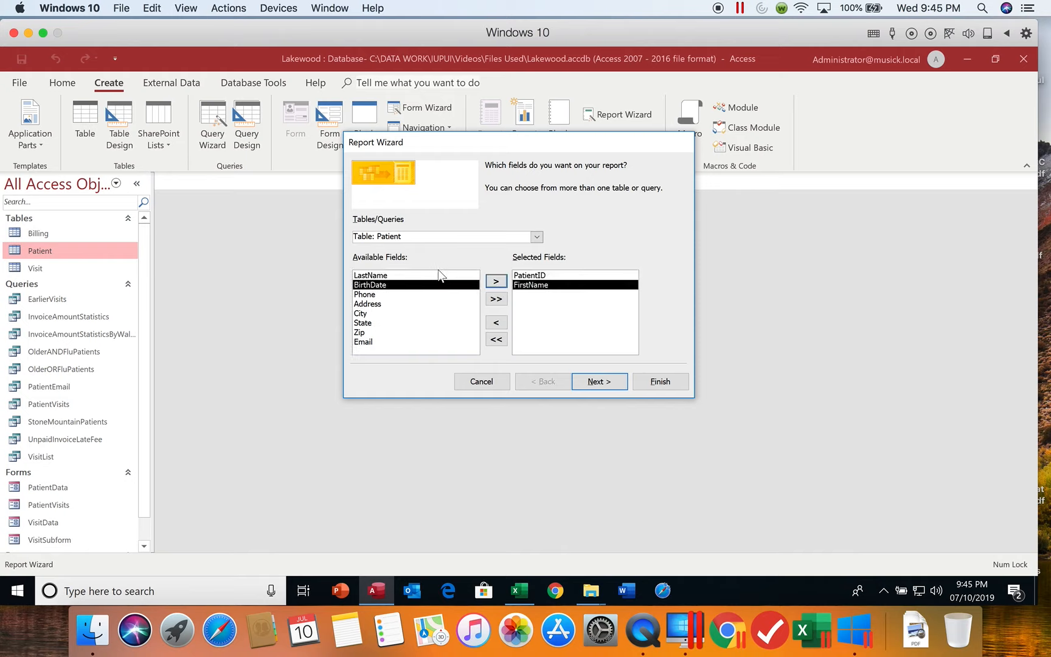
click(437, 275)
click(496, 282)
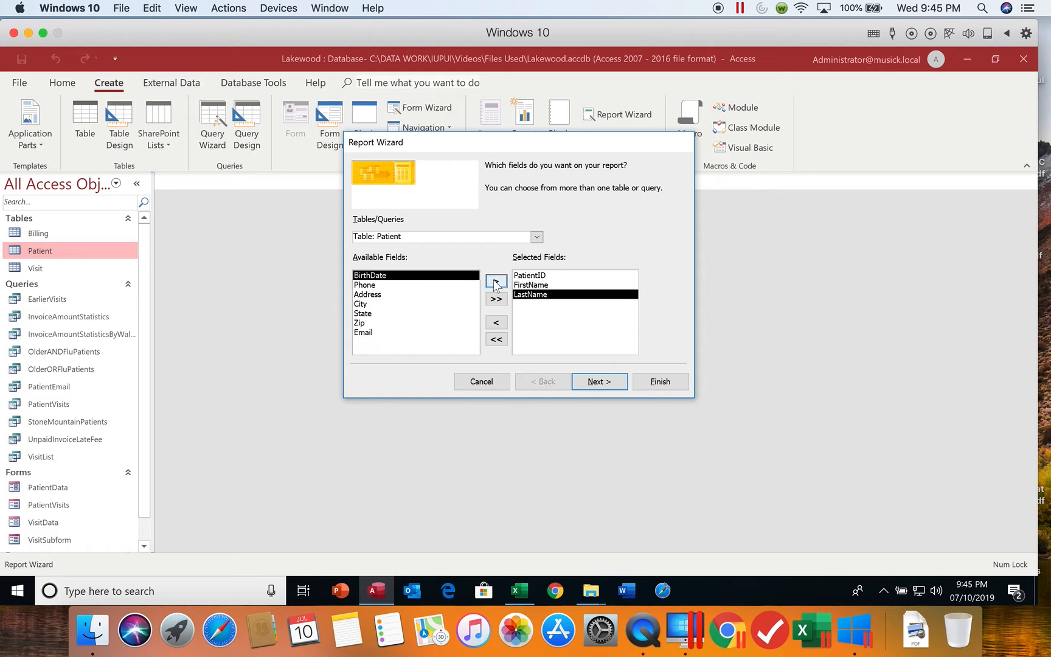
click(431, 304)
click(497, 281)
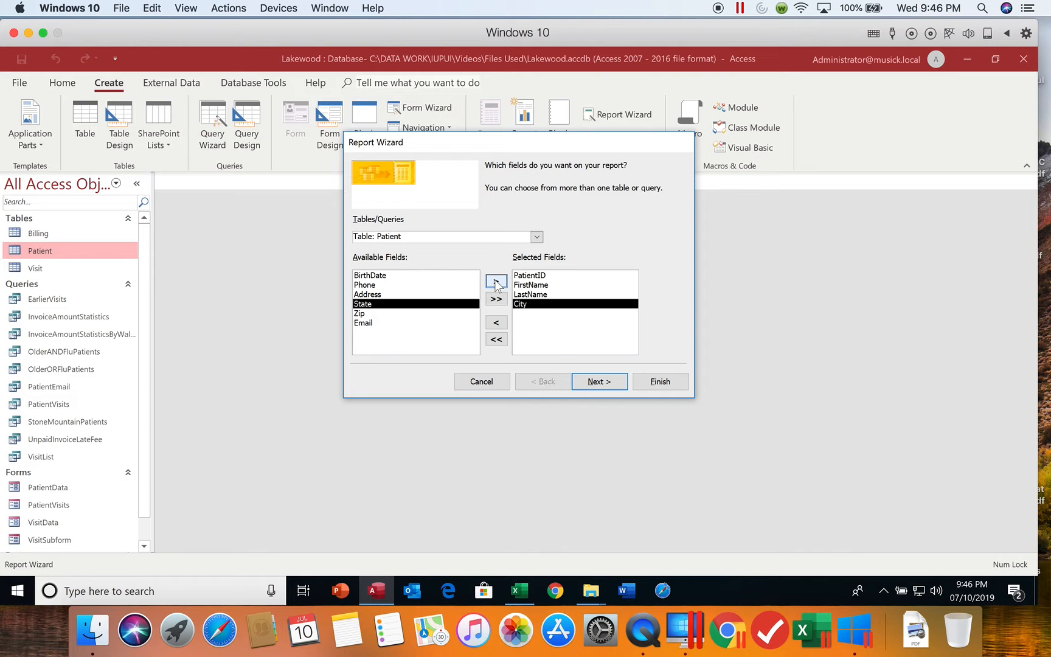
click(387, 276)
click(496, 281)
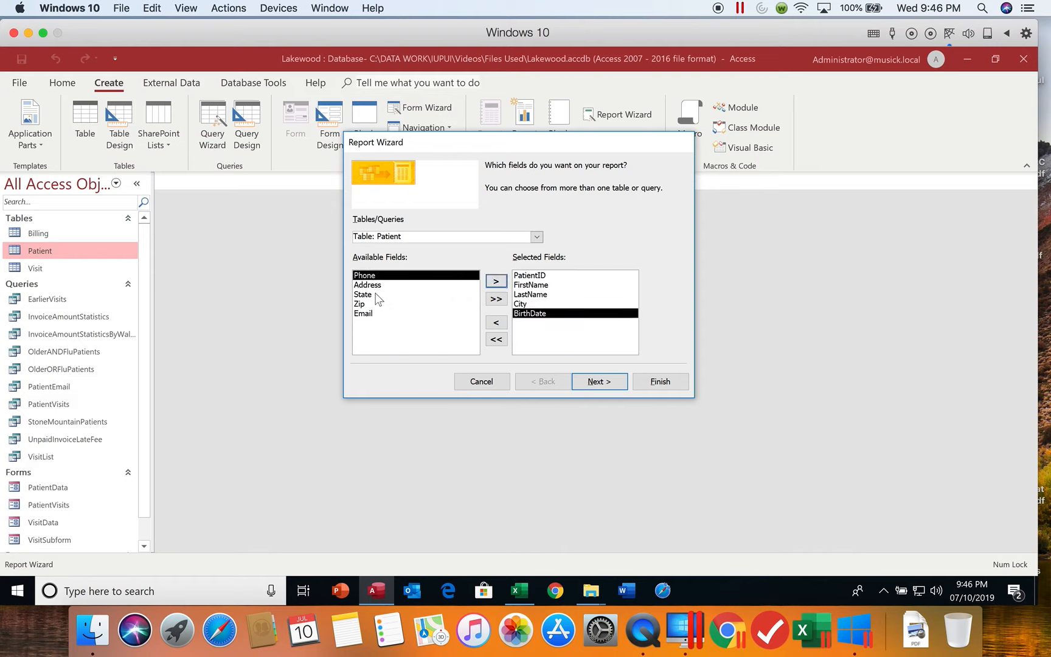
click(500, 281)
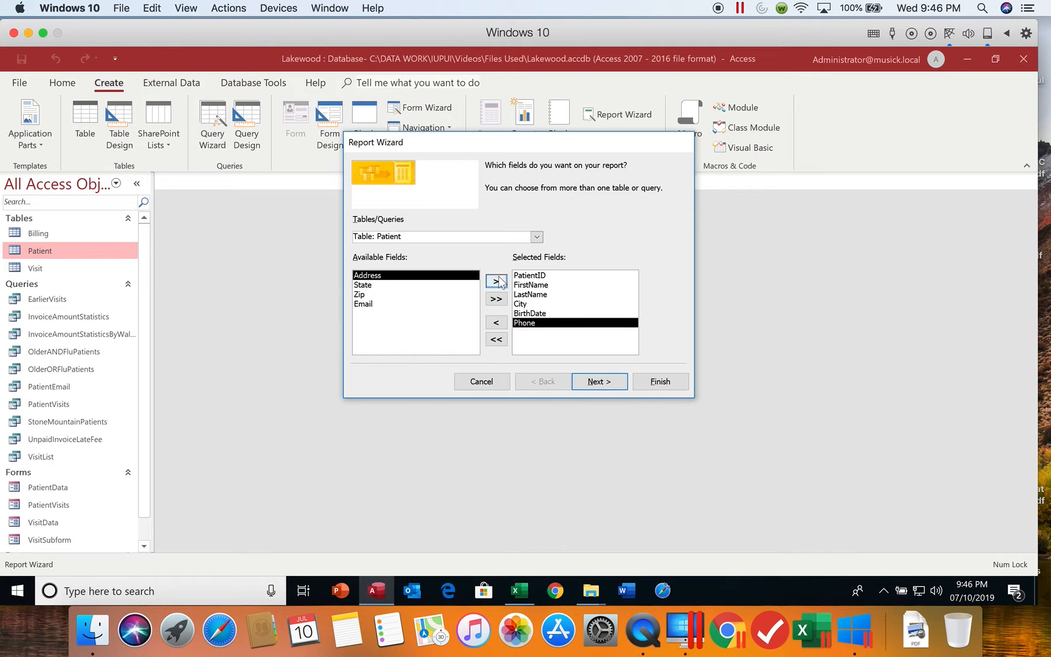
Add all fields of the Visit table to the report's selected fields.
click(538, 238)
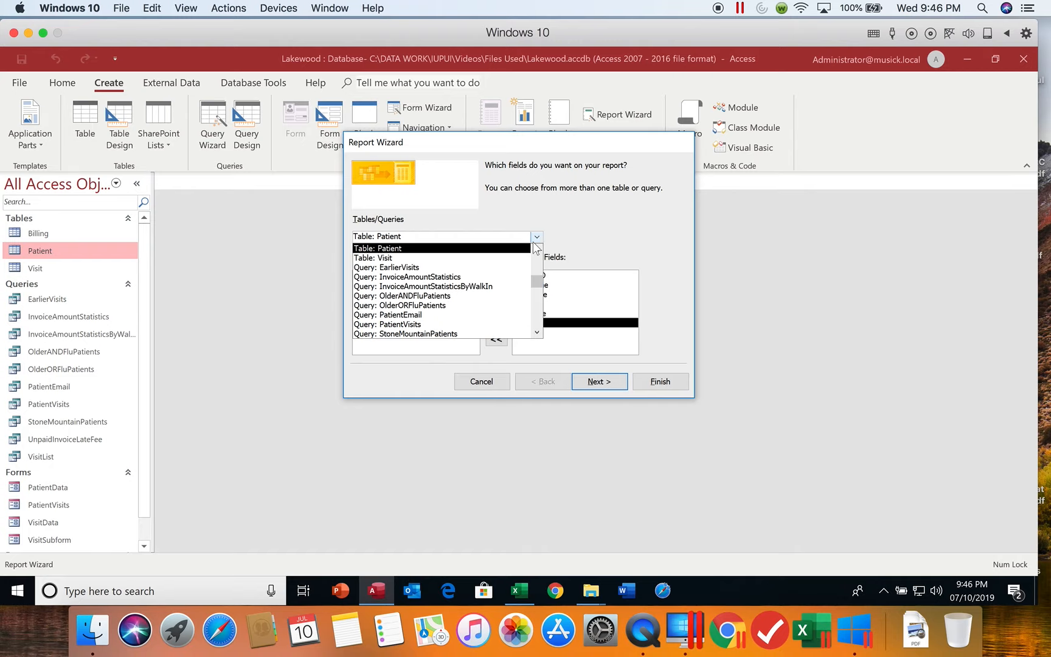
click(508, 260)
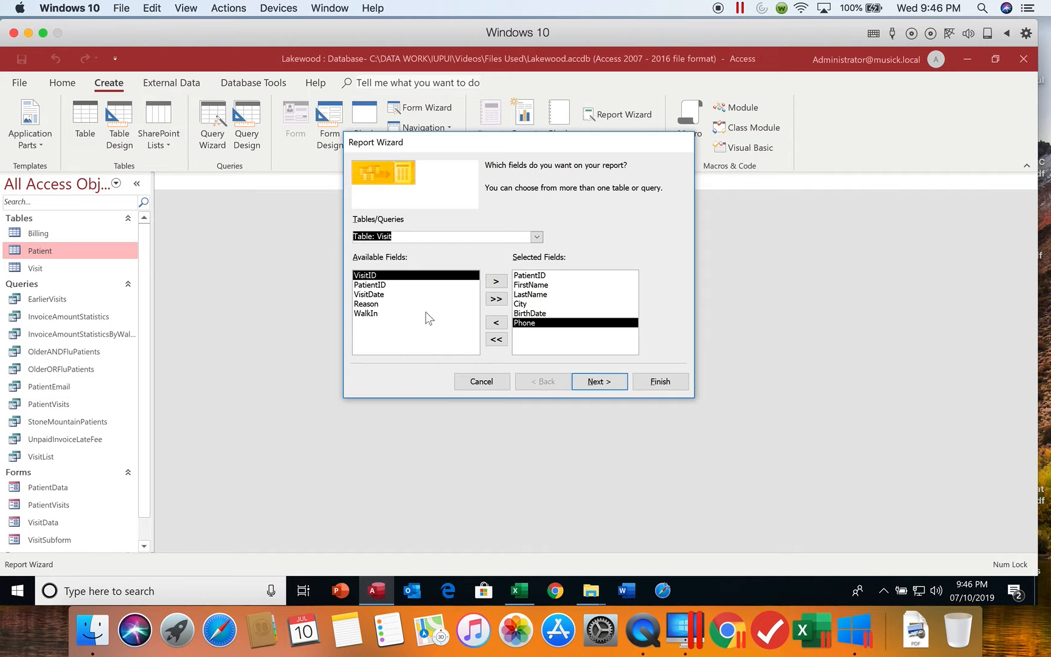
click(496, 299)
click(632, 339)
drag(632, 338, 634, 283)
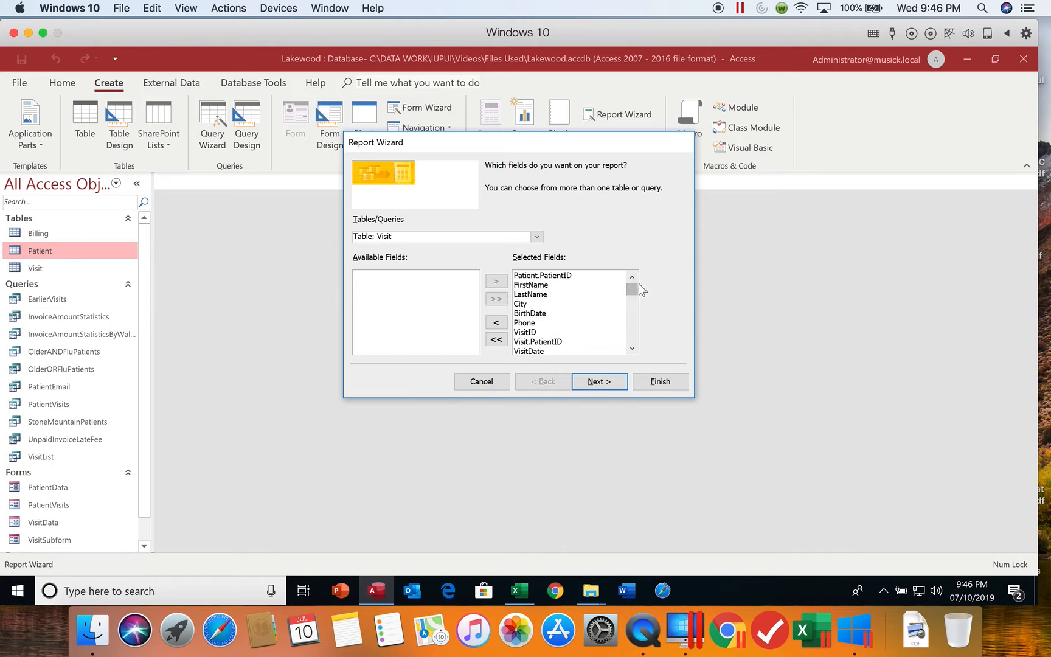
Remove the duplicate Visit.PatientID field from the selected fields and continue the wizard.
click(561, 278)
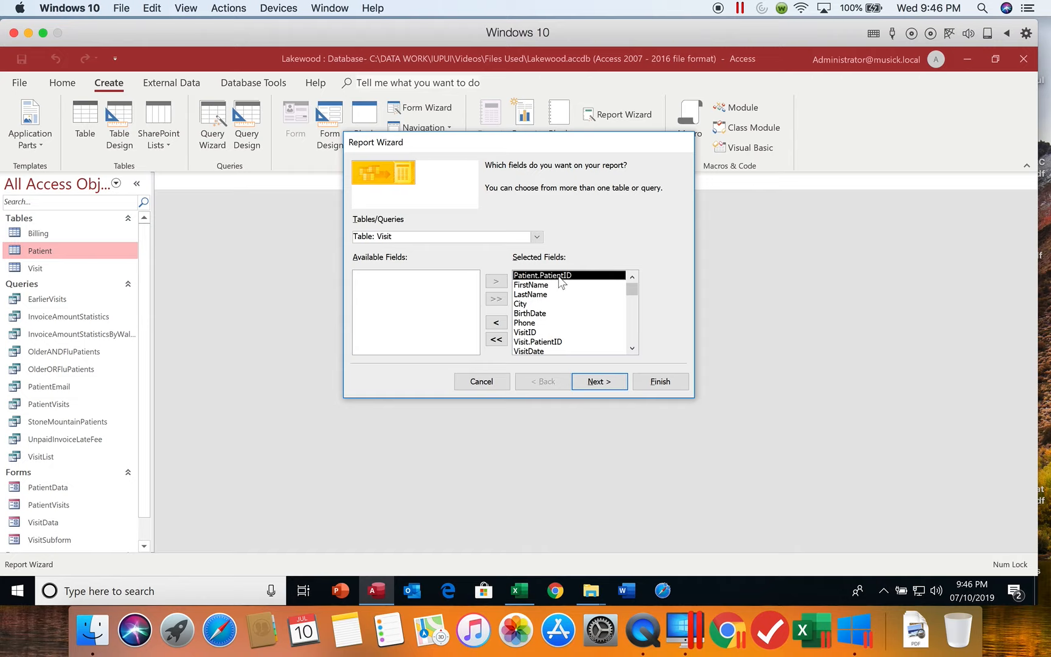
click(552, 343)
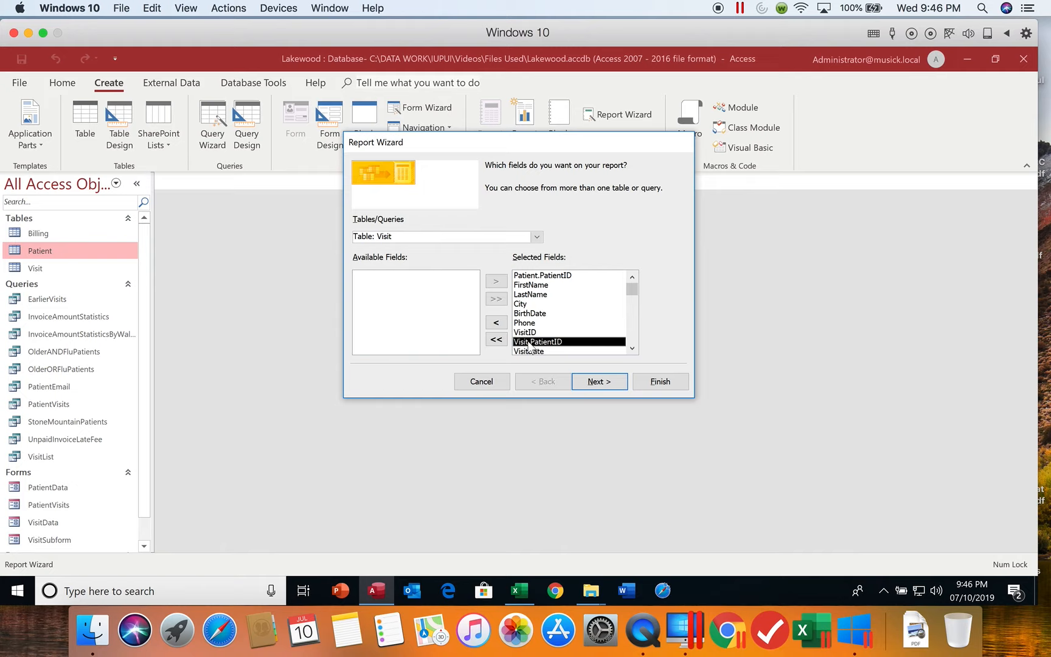
click(499, 323)
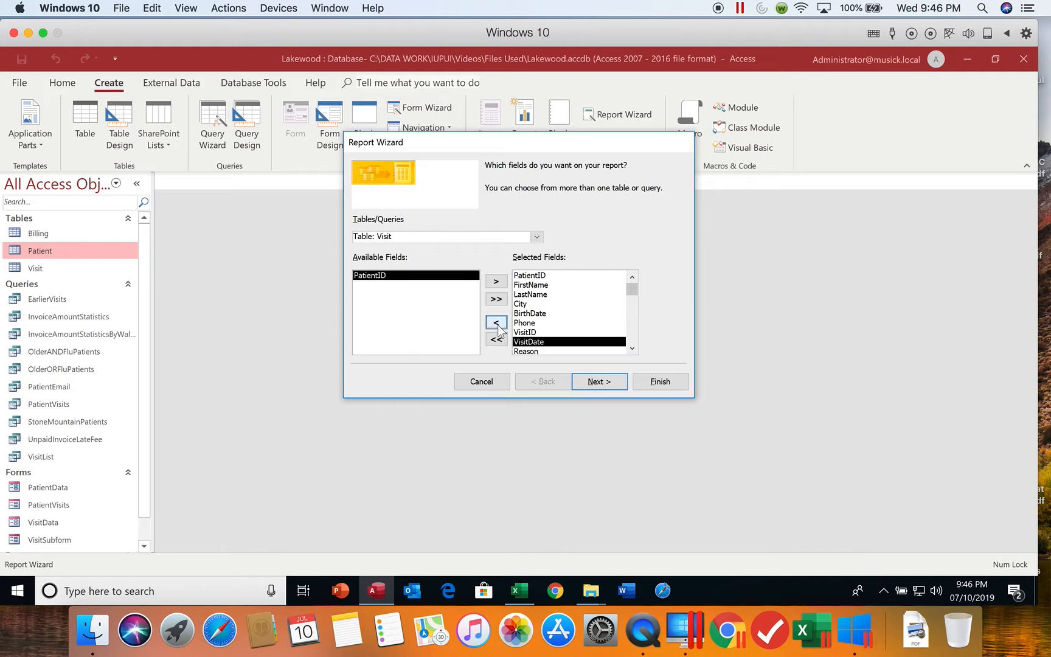
click(607, 384)
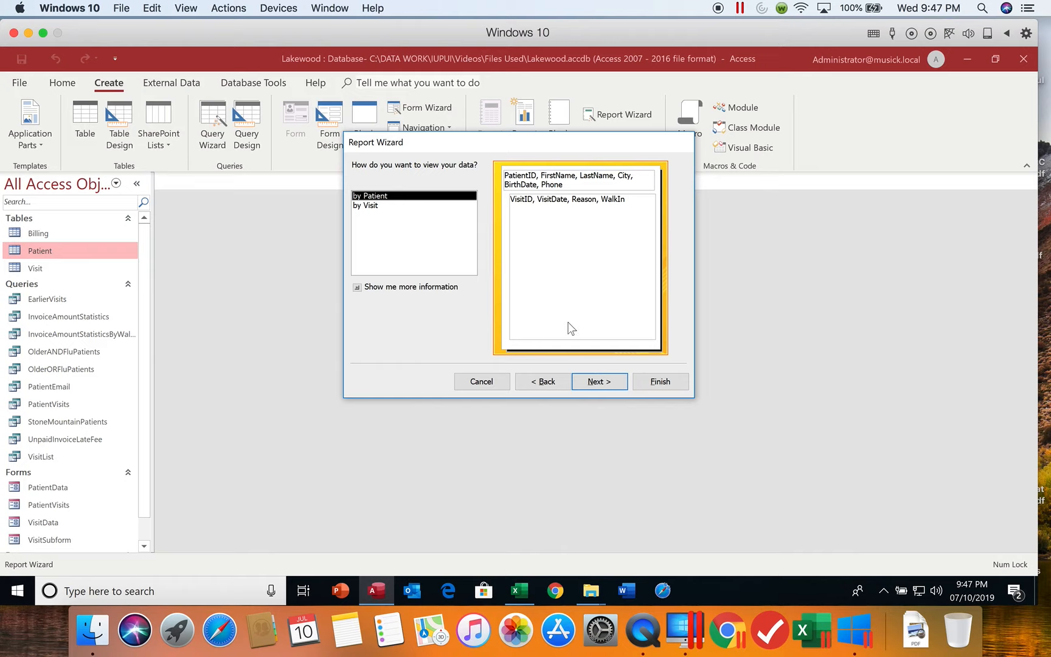
Keep the data viewed by Patient without extra grouping levels, and sort the detail records by VisitDate ascending.
click(597, 383)
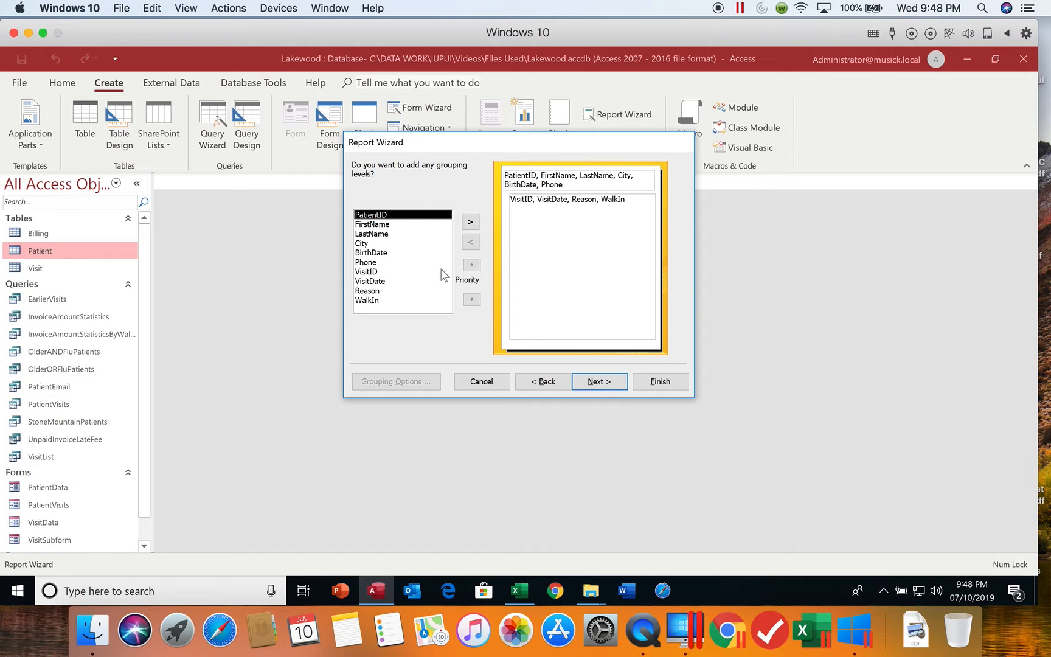
click(599, 384)
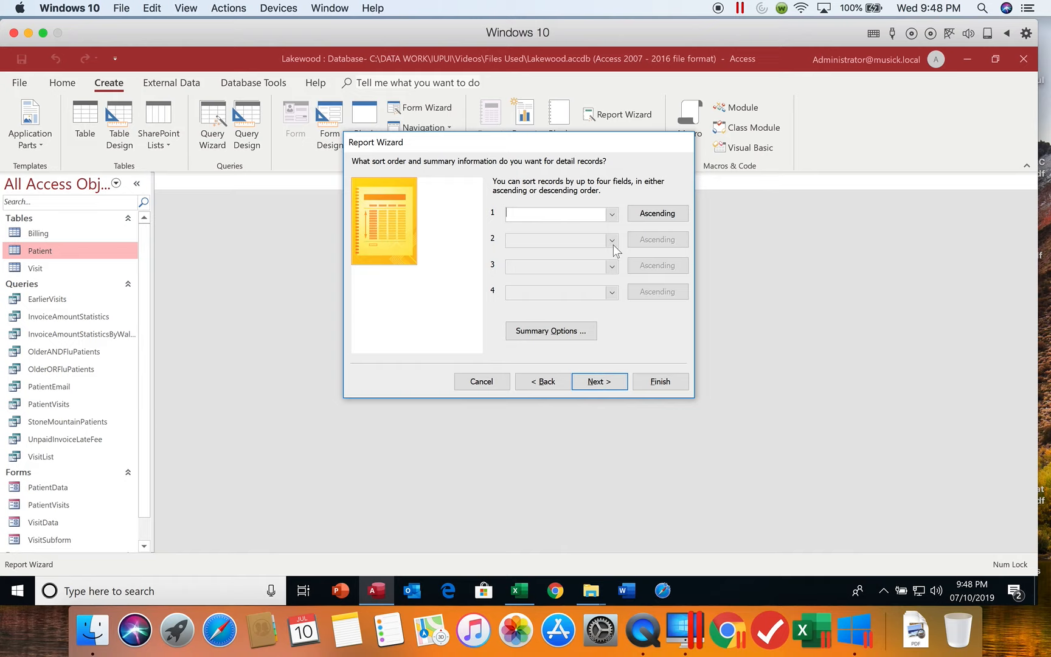
click(613, 218)
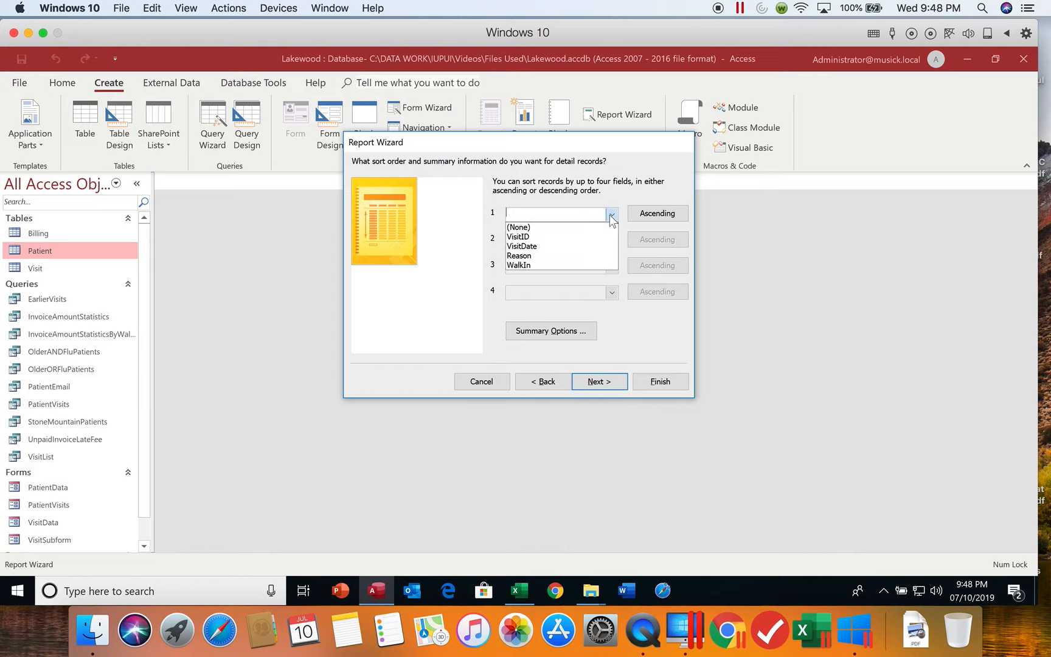
click(590, 246)
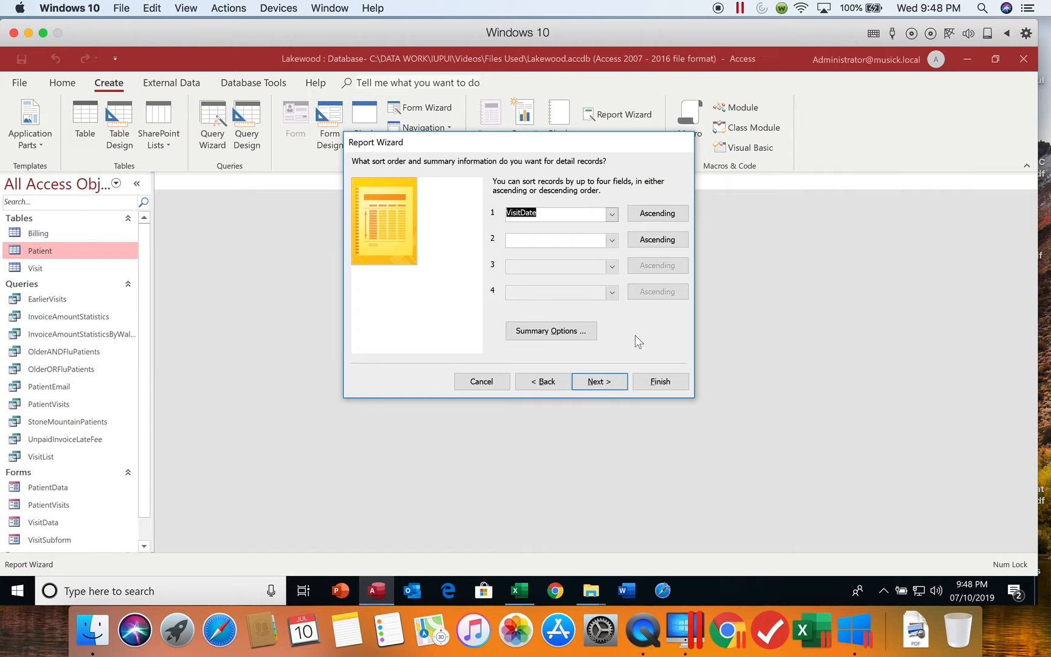
click(596, 382)
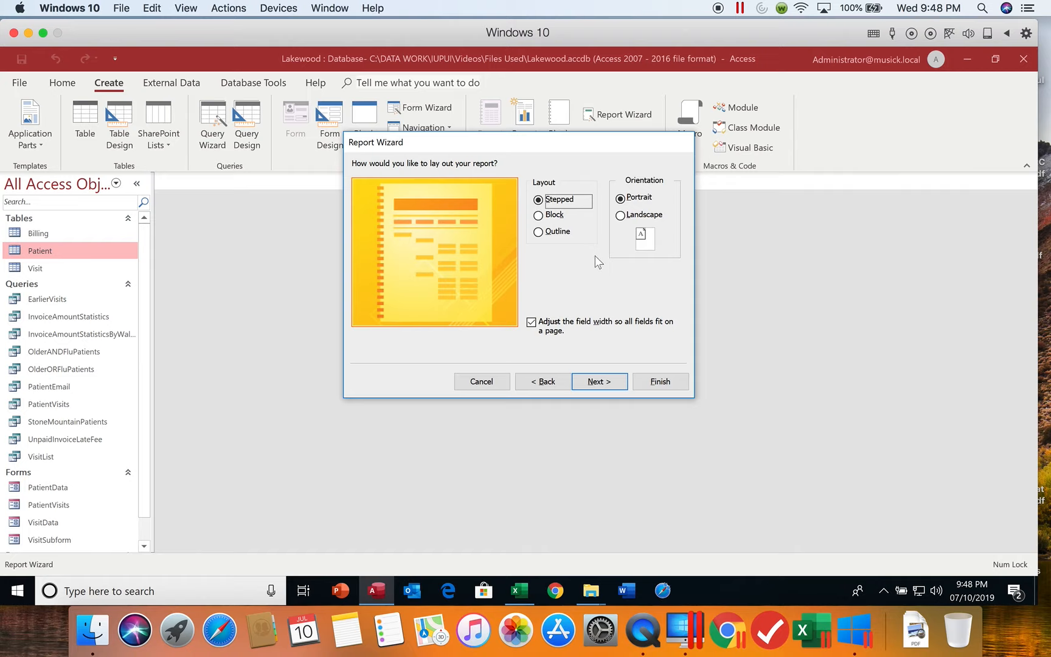
Choose the Outline layout, title the report PatientsAndVisits and finish the wizard with the report preview.
click(557, 236)
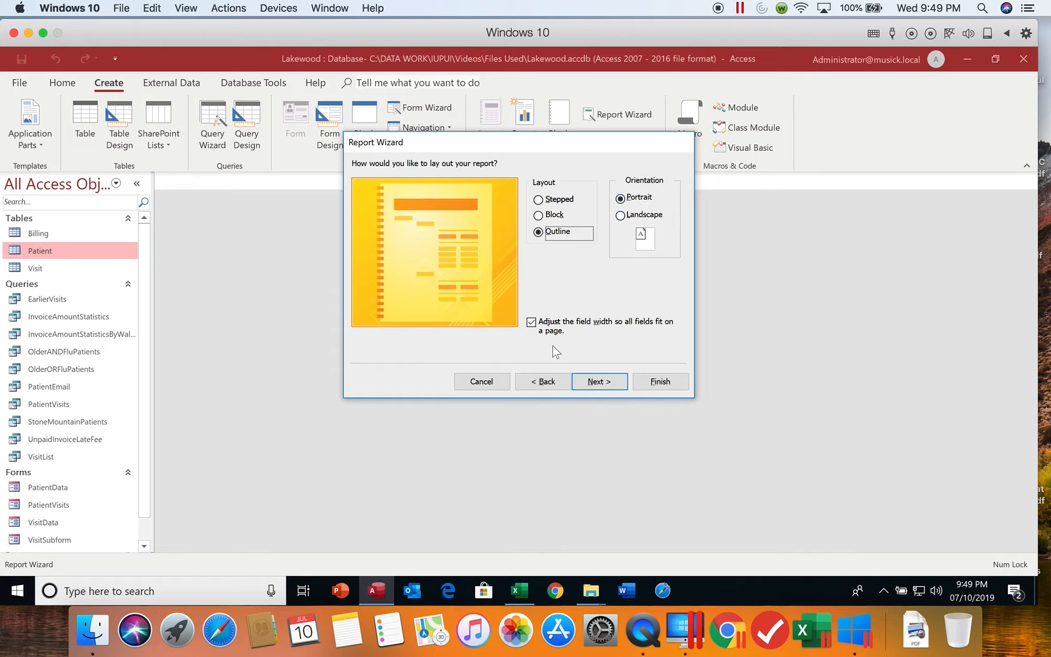
click(599, 381)
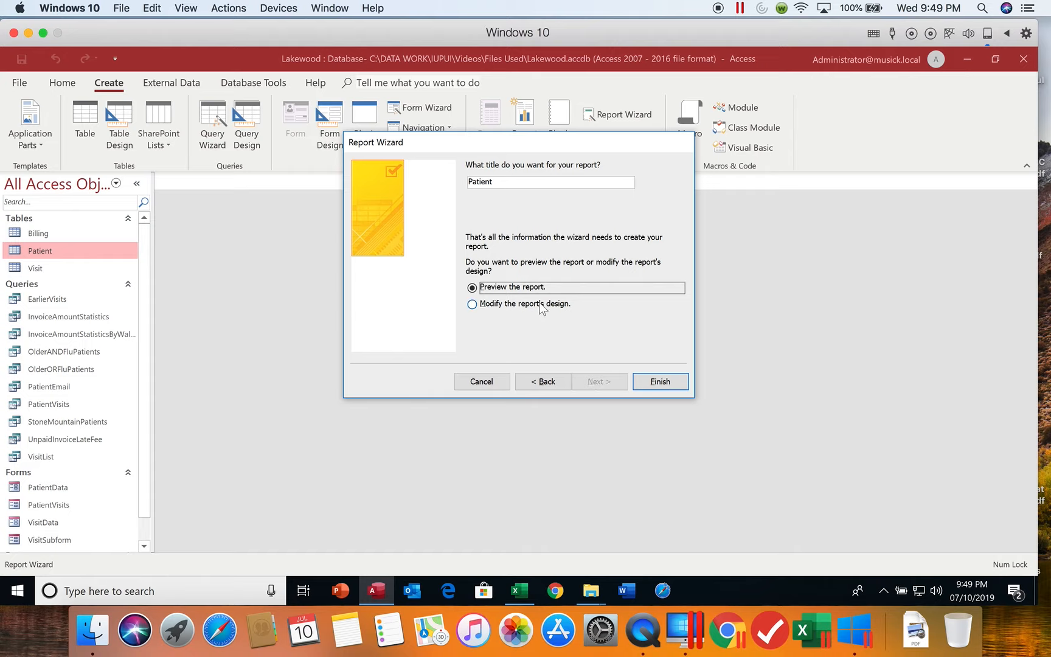
click(498, 183)
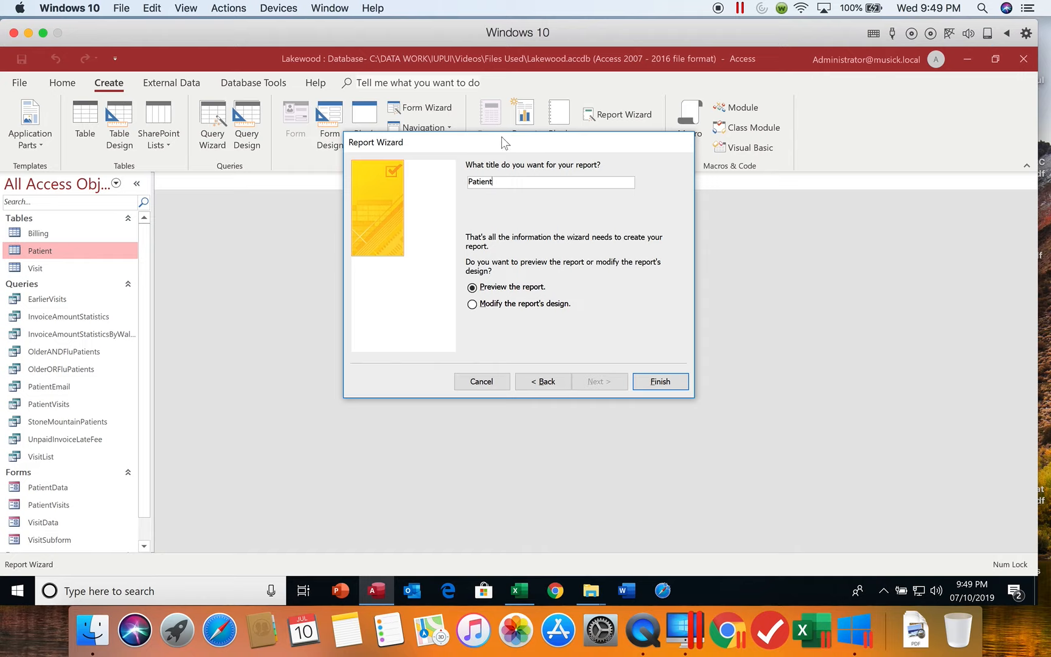
text(sAndVisits)
click(654, 388)
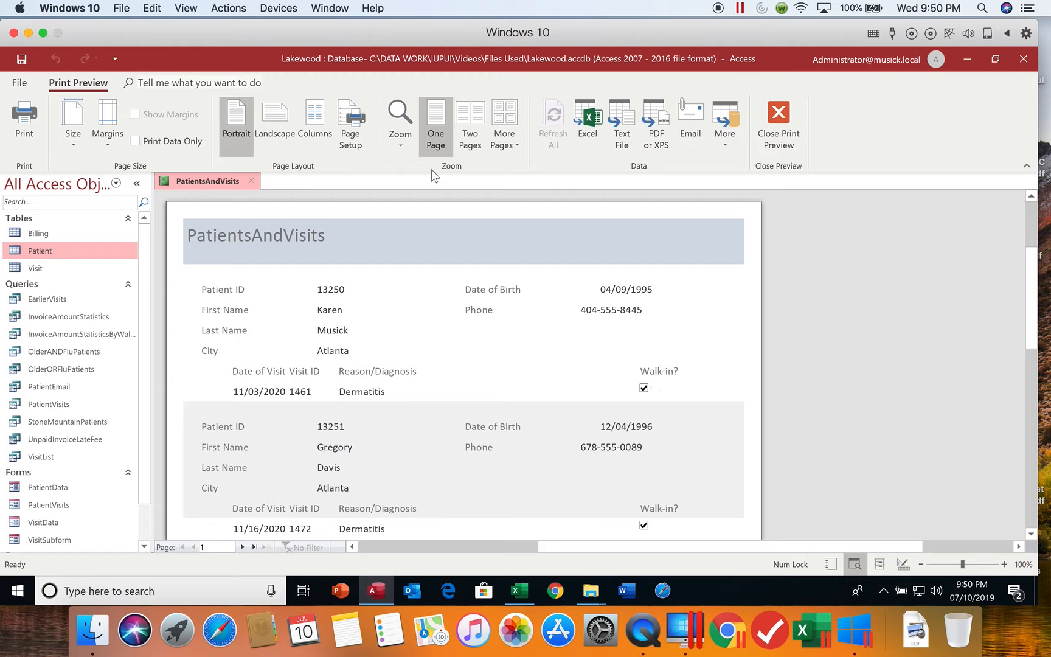
Fit the report preview to the window and browse its pages through to the last, returning to the first.
click(401, 149)
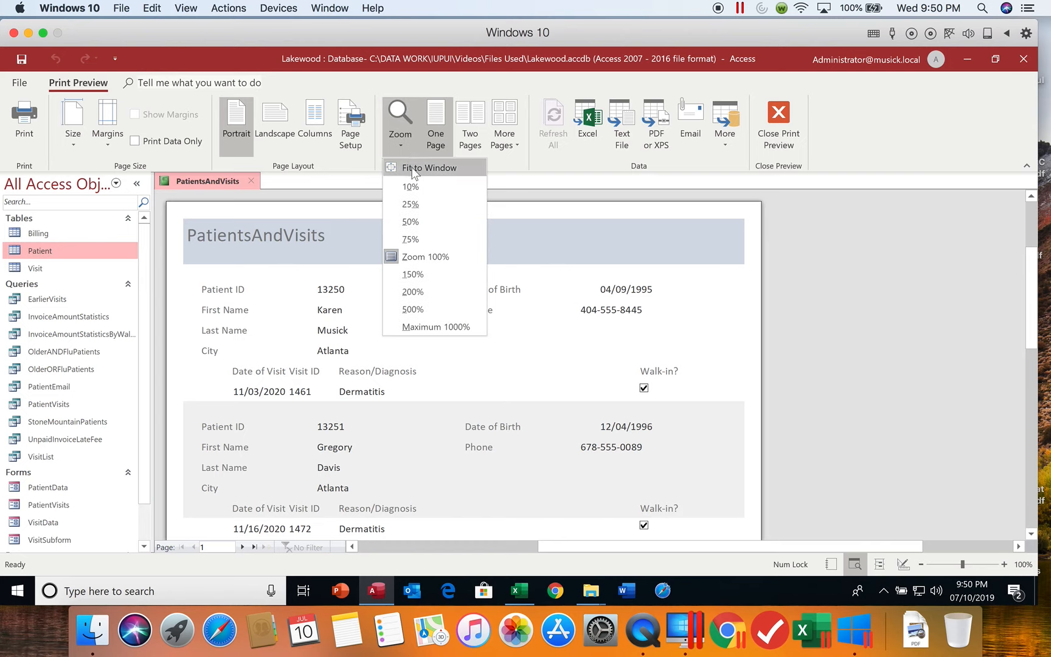
click(413, 170)
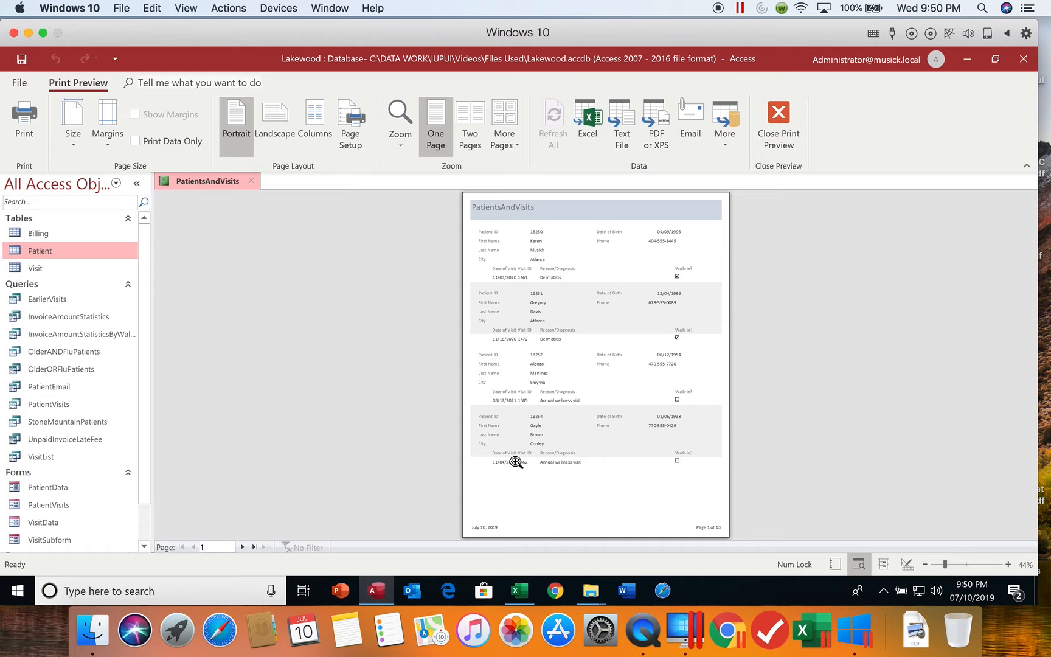
click(242, 548)
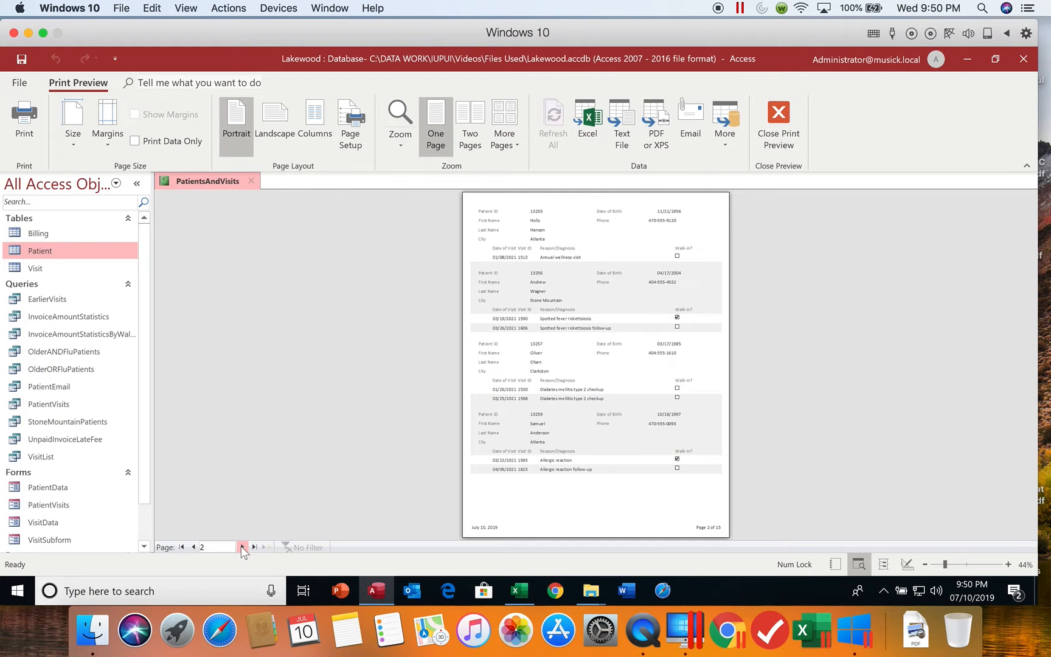
click(242, 547)
click(254, 547)
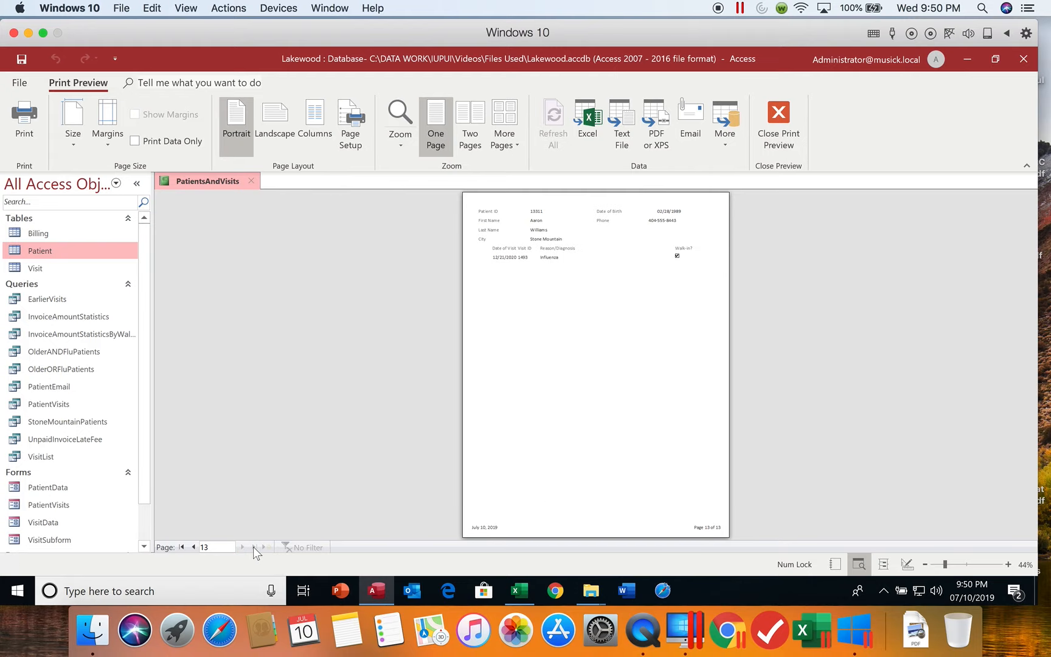
click(181, 547)
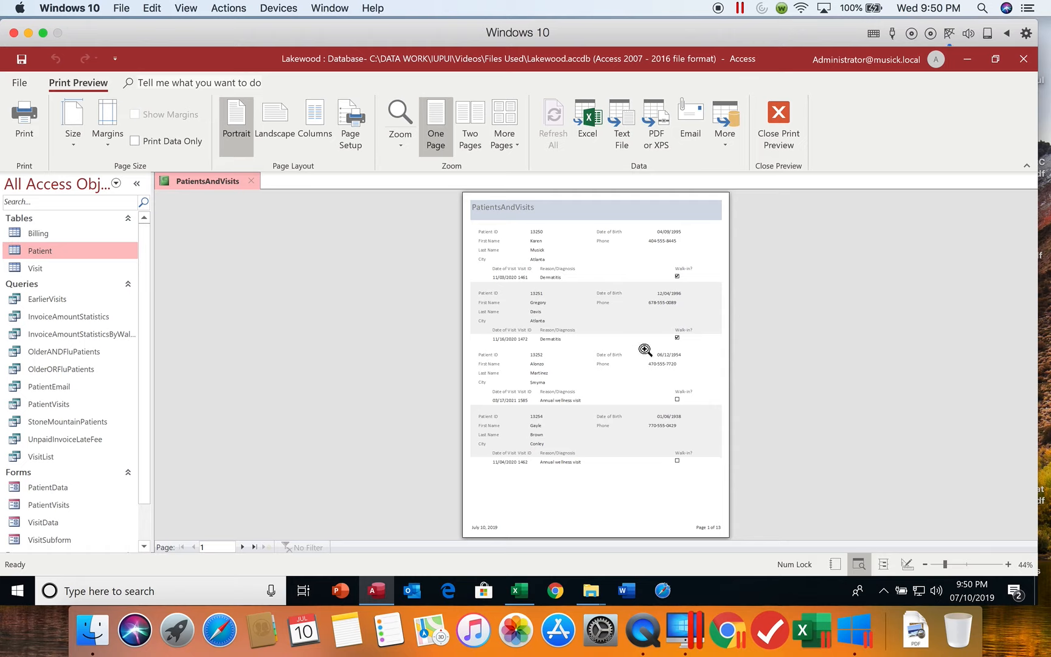
Close the print preview and switch the PatientsAndVisits report to Layout View.
click(780, 118)
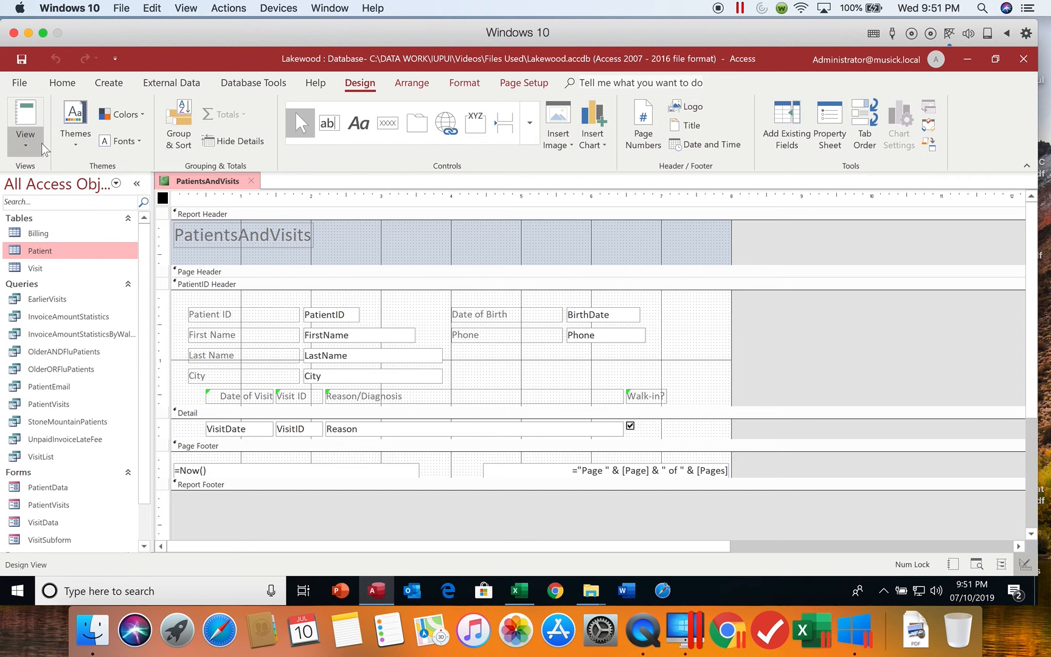
click(25, 131)
click(49, 238)
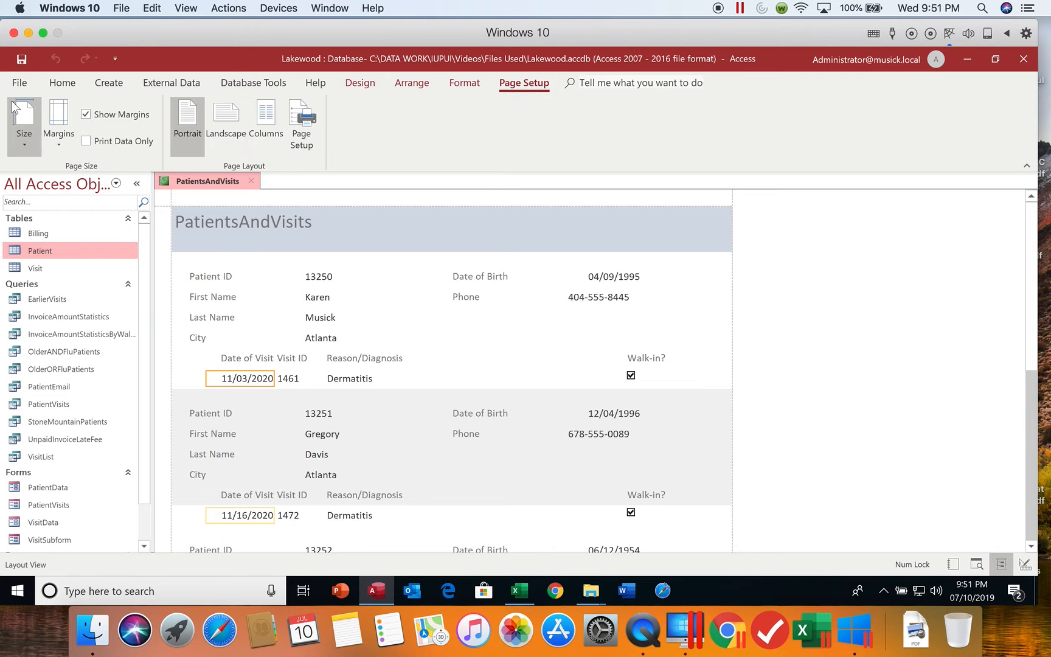
Examine the PatientsAndVisits report in Report View, and return it to Layout View.
click(63, 83)
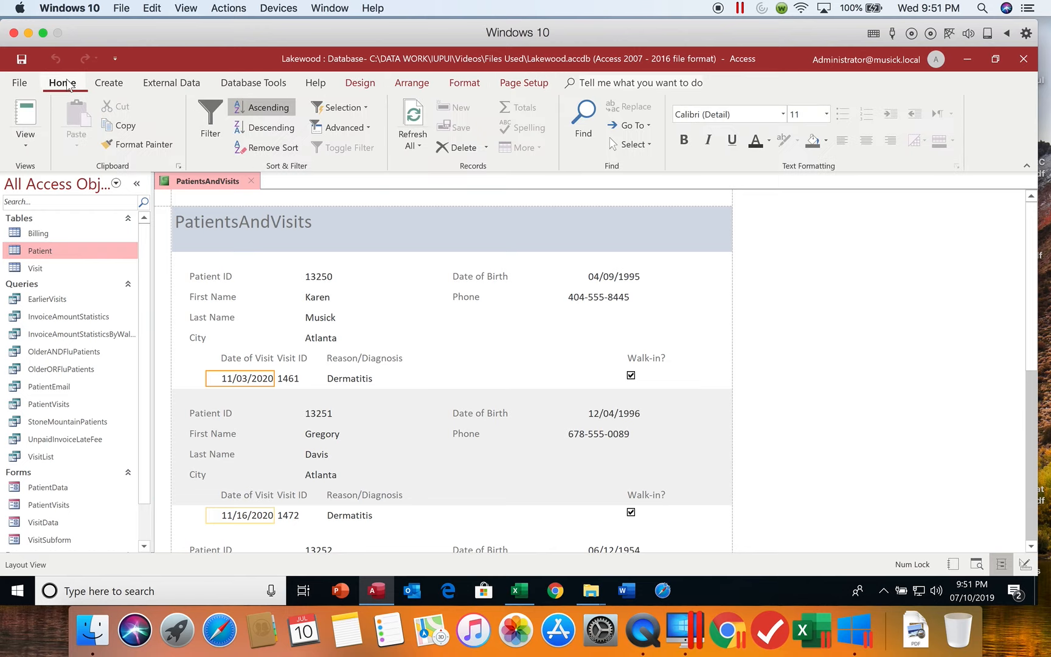
click(36, 132)
click(36, 180)
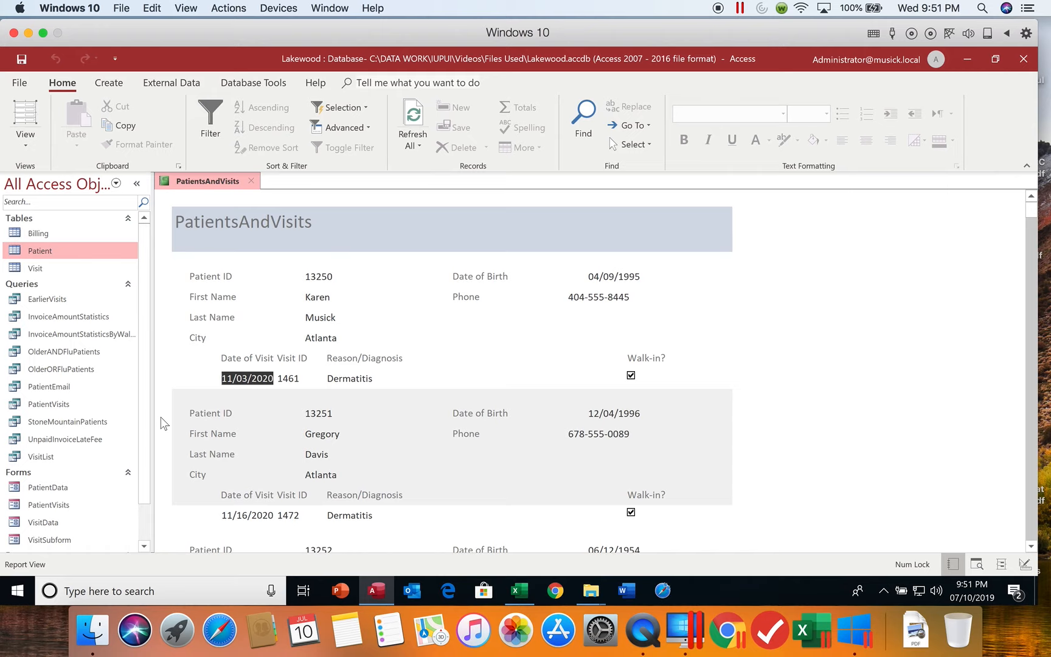
click(27, 143)
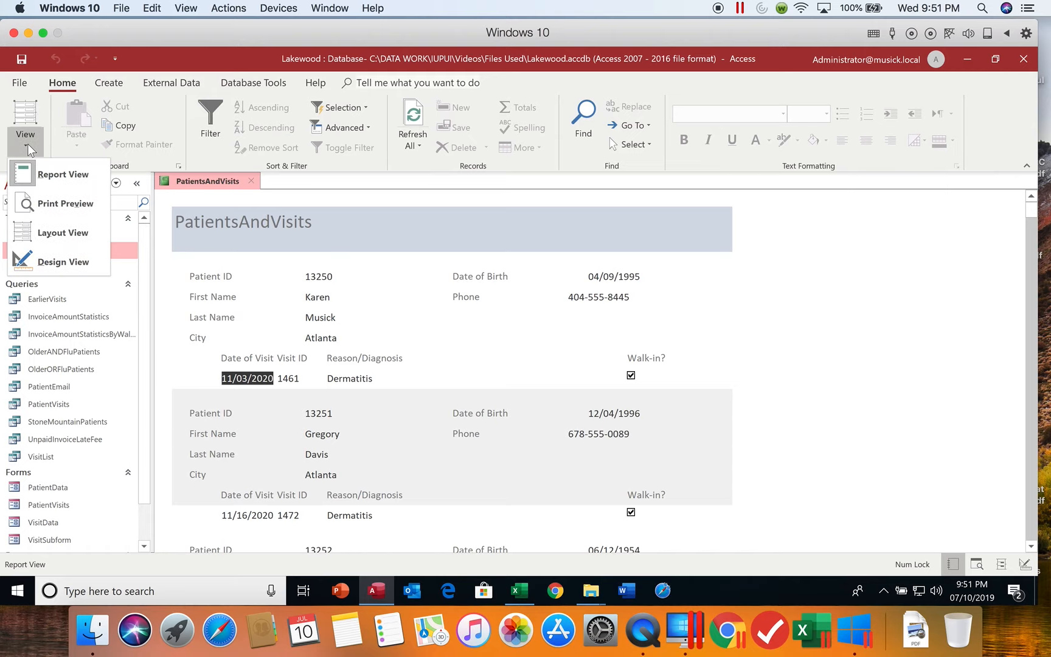
click(54, 232)
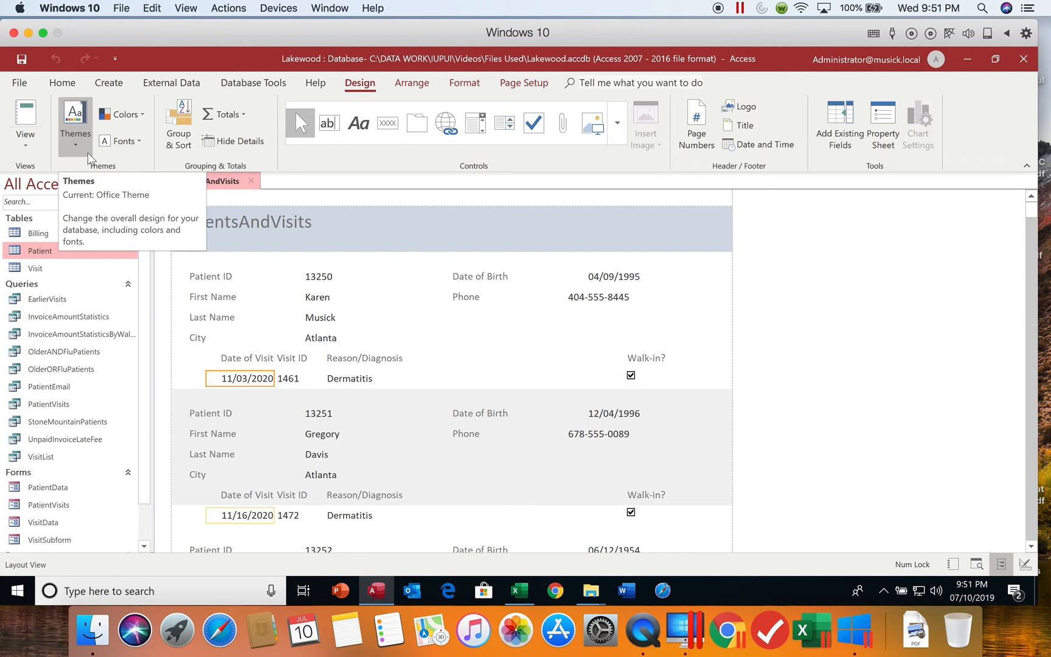
Apply the first blue theme in the last row of the Office themes to this report only.
click(74, 145)
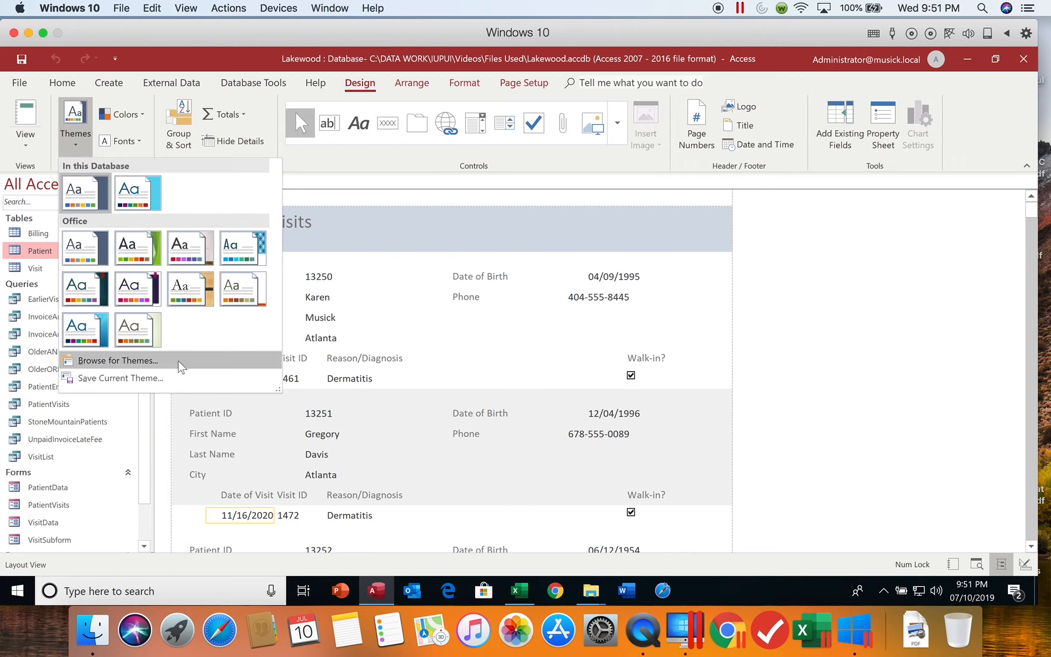
right_click(93, 327)
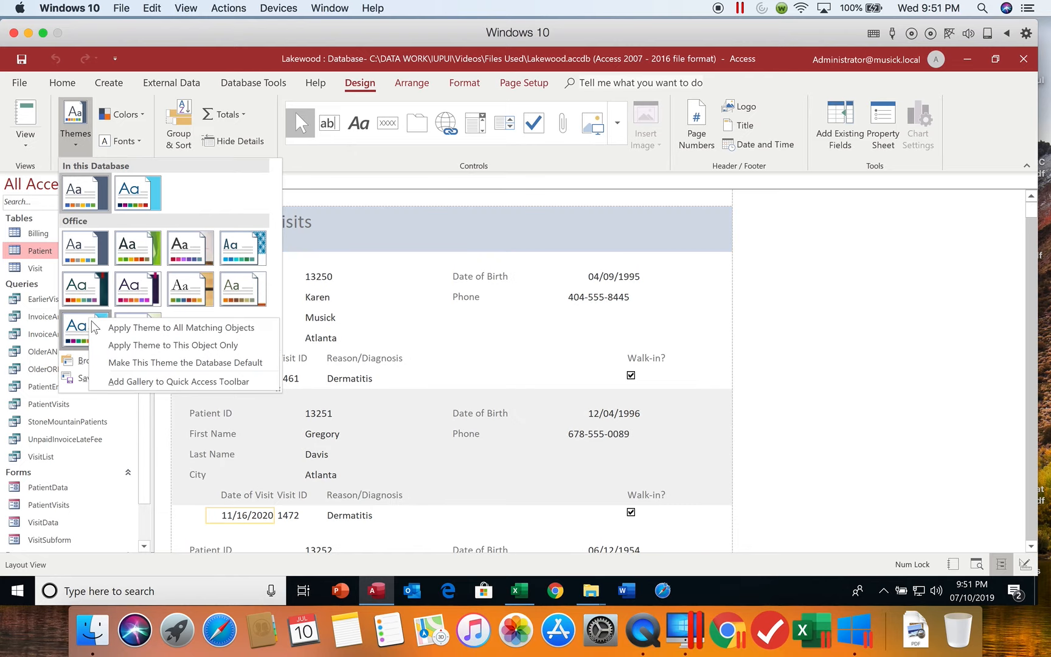
click(152, 345)
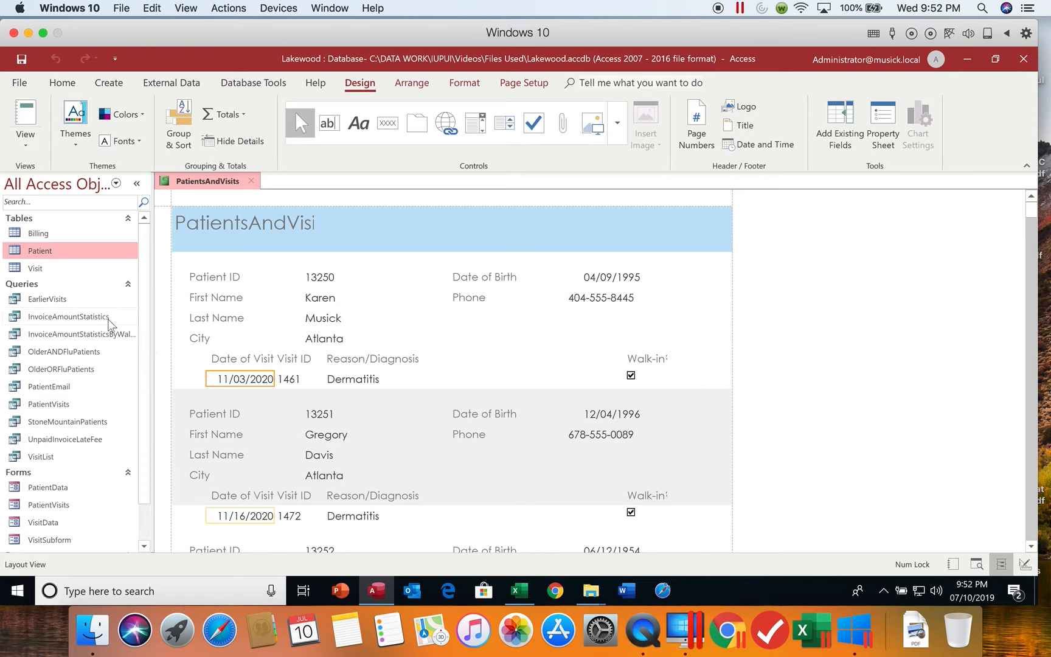
Change the report title to Patients and Visits and reduce the report header's height to fit the title.
click(260, 226)
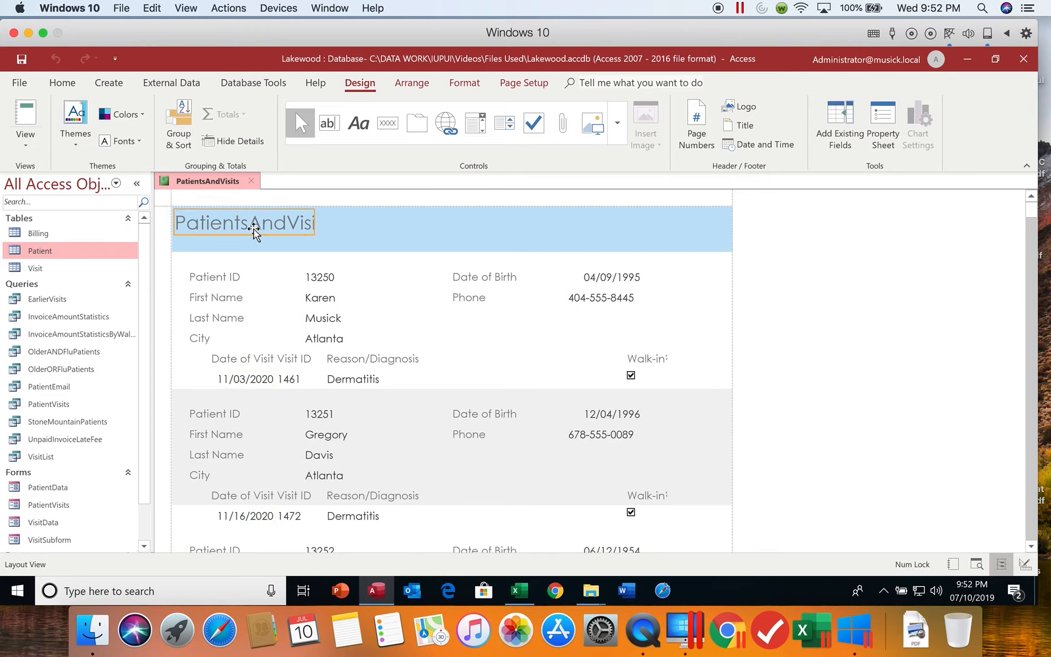
click(249, 225)
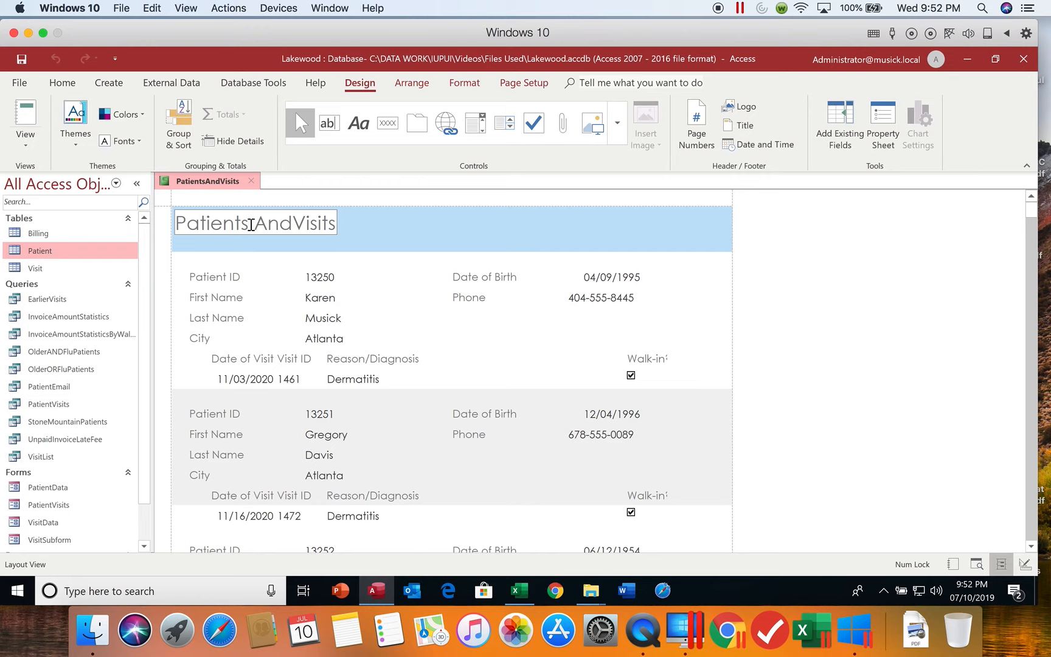
key(BackSpace)
text(a)
key(Right)
key(Right)
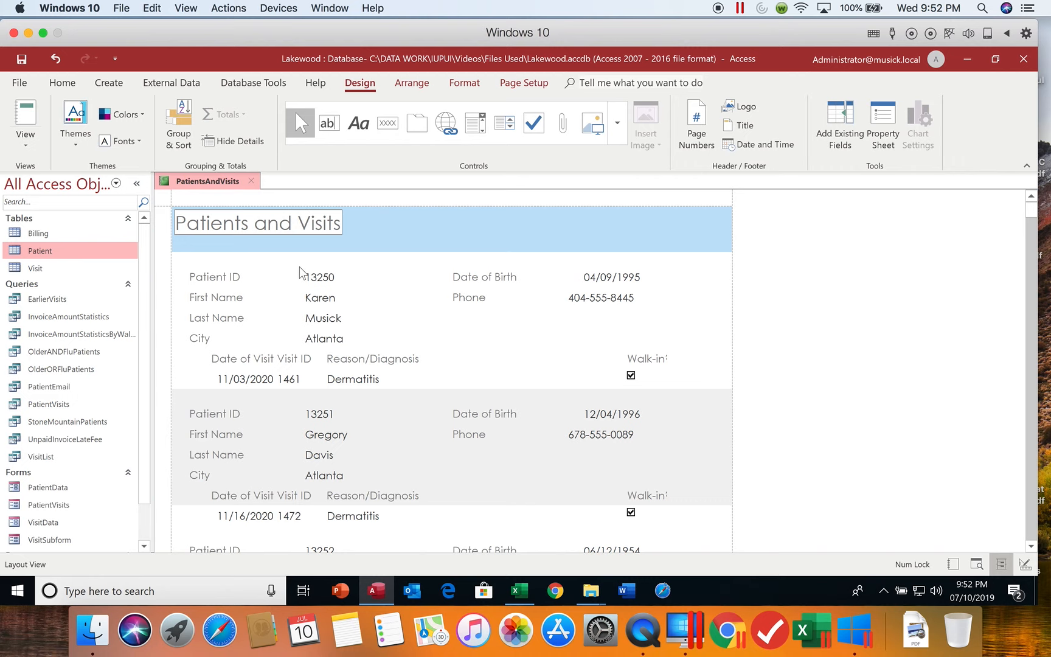
click(476, 228)
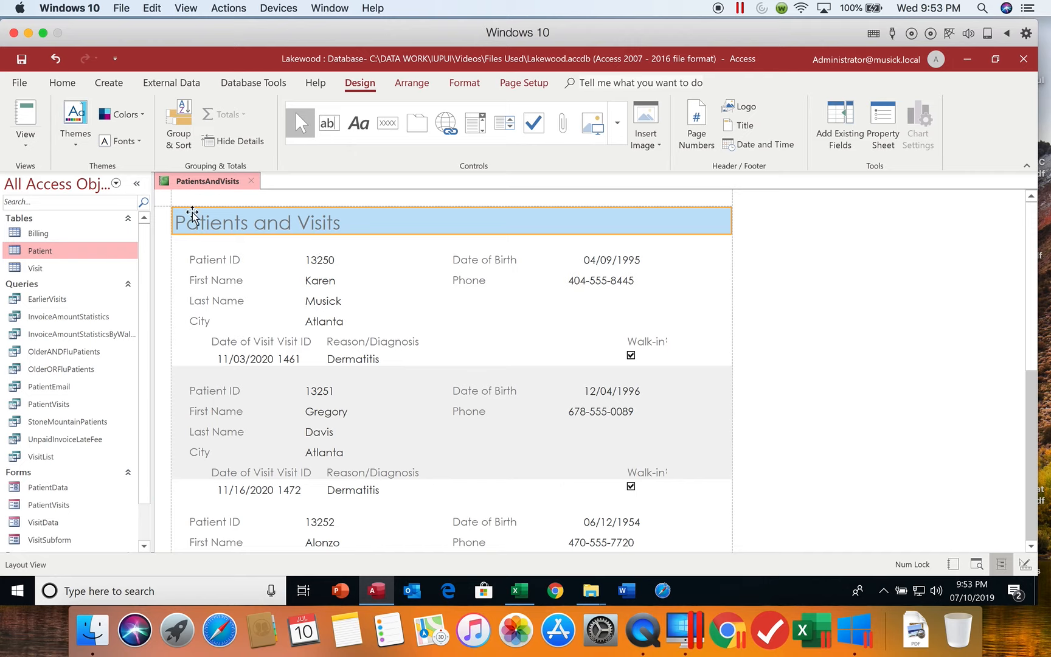
Format the report title in bold with a darker shade from the black theme color column.
click(236, 215)
click(337, 225)
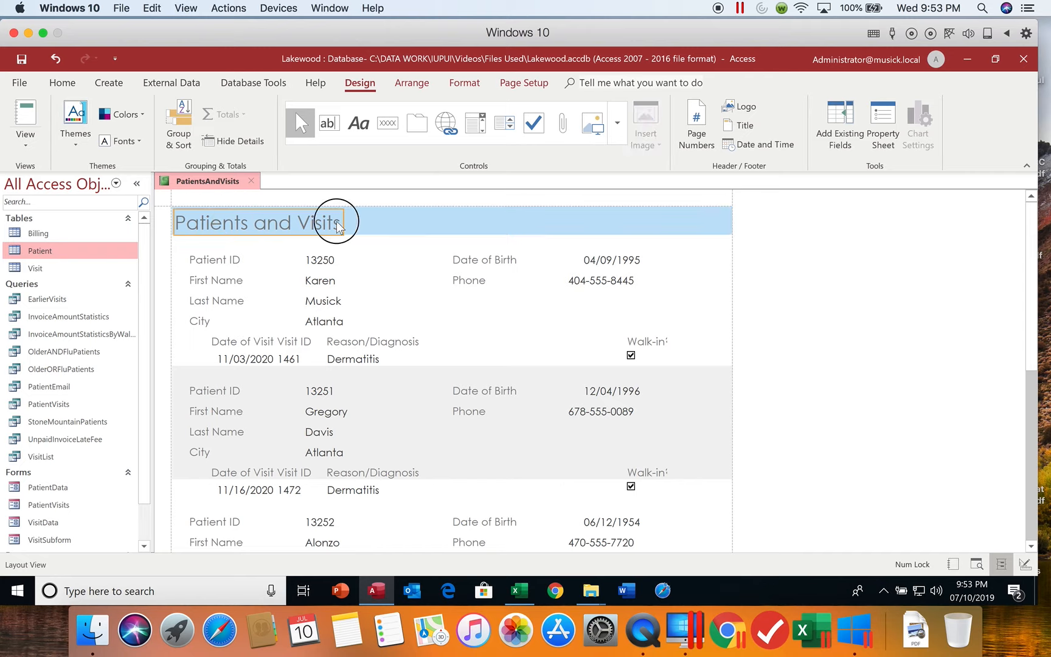
drag(339, 224, 164, 223)
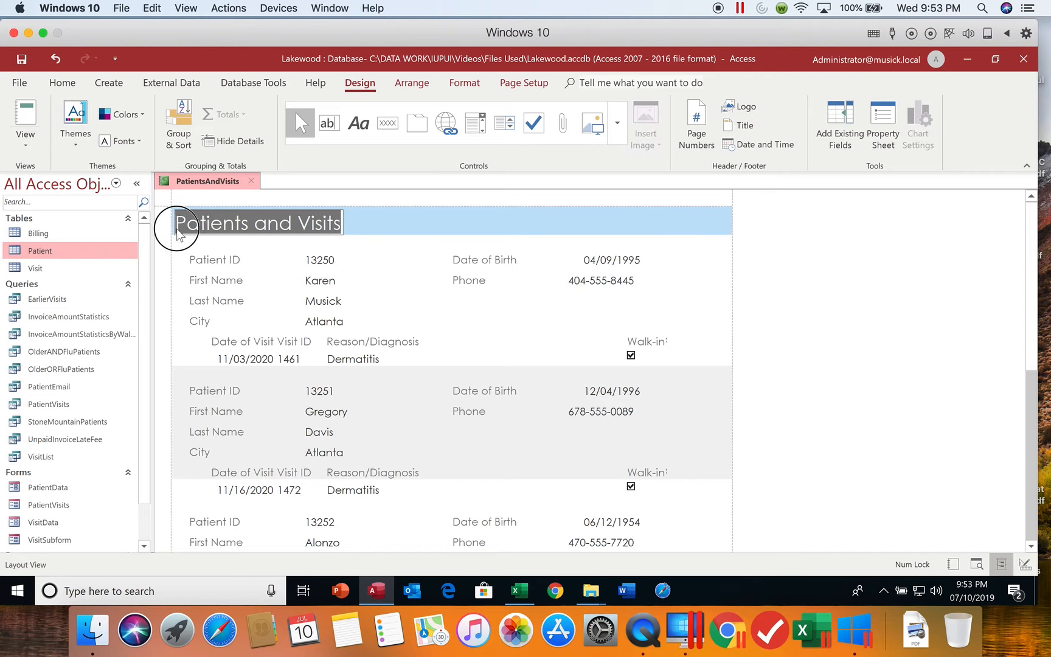
click(479, 85)
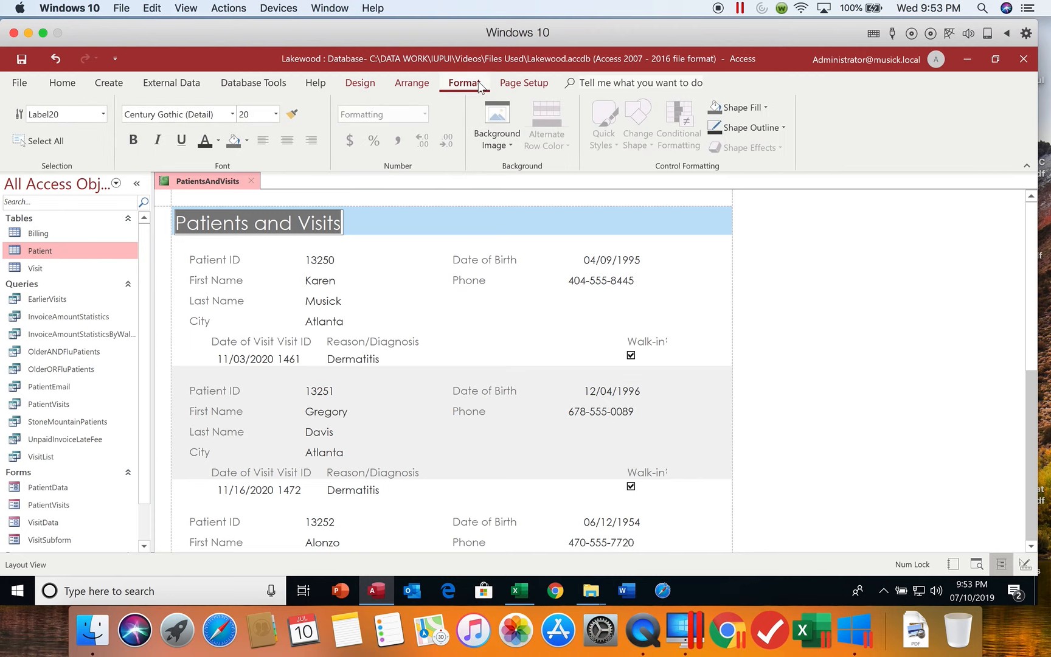
click(218, 141)
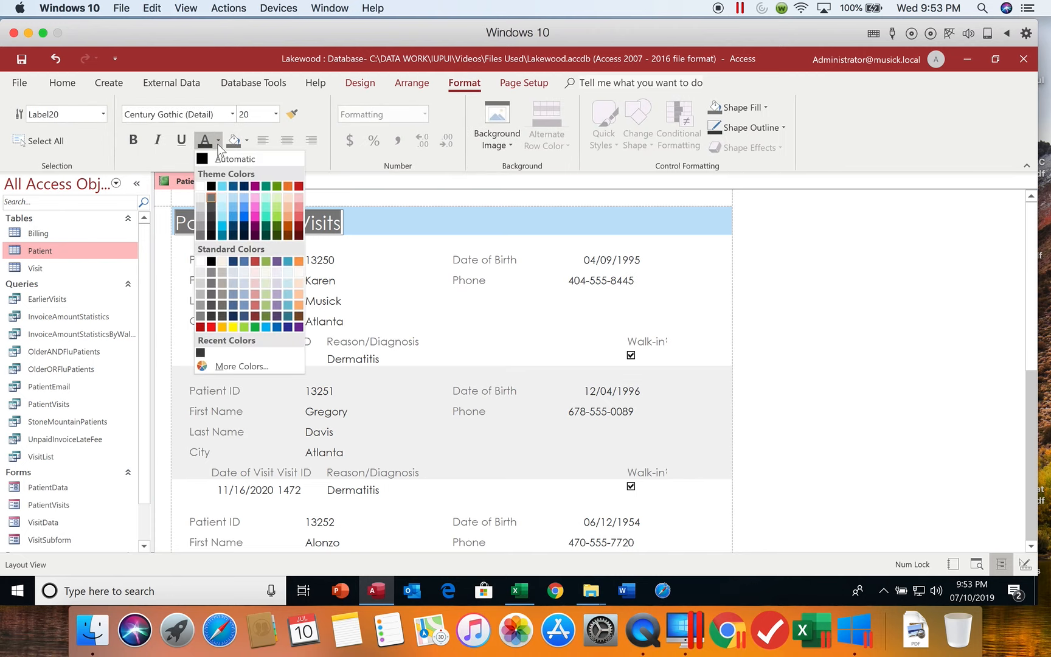
click(210, 218)
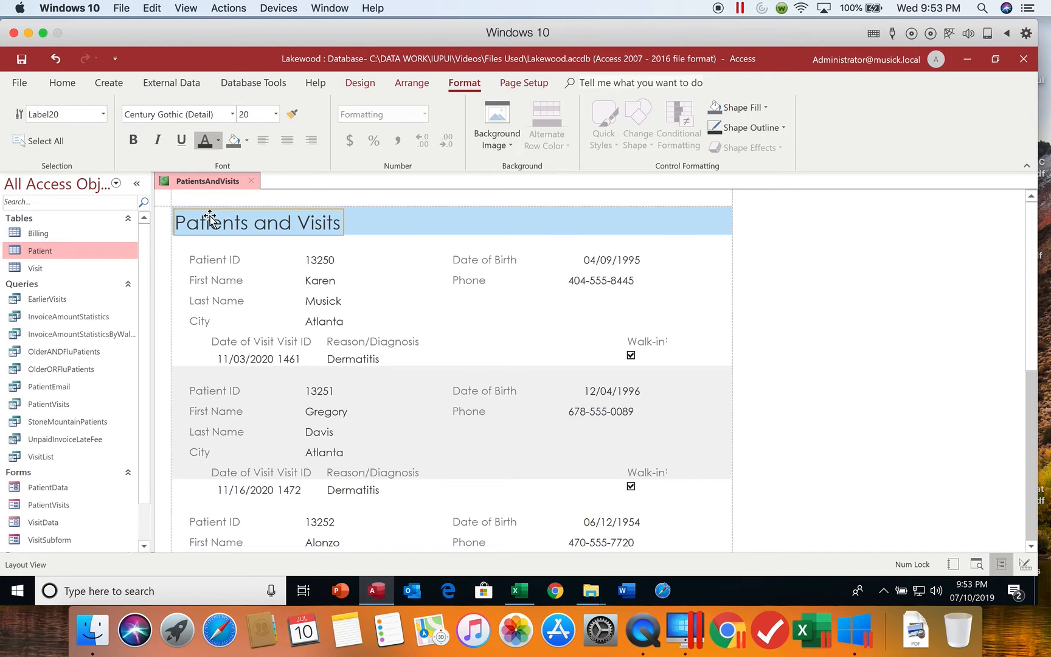
click(133, 141)
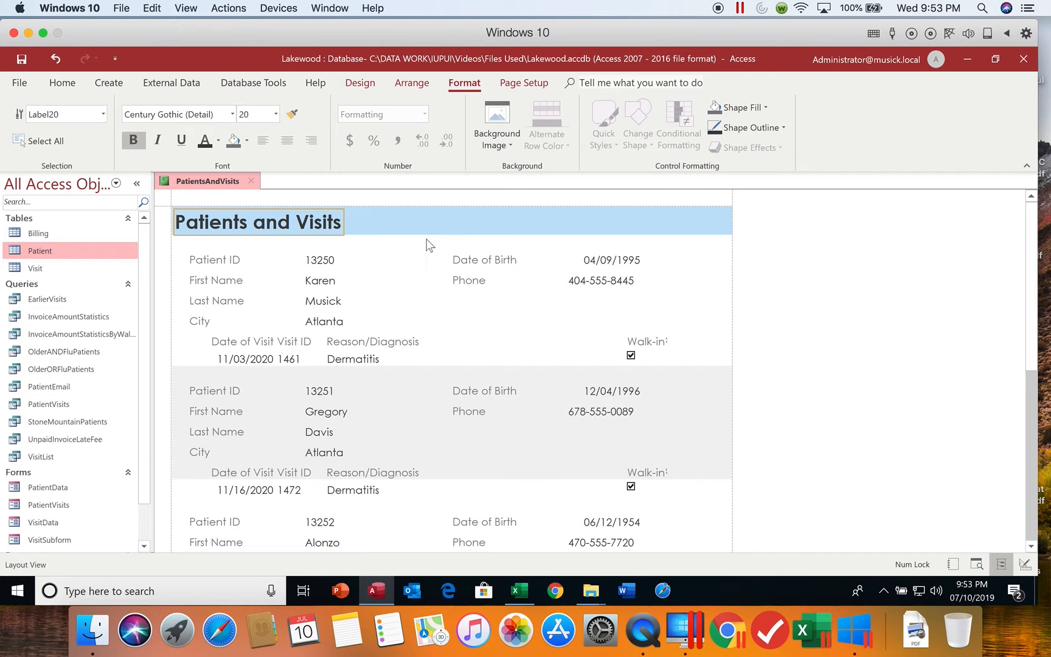
Left-align the Date of Birth values in the patient section of the report.
click(405, 245)
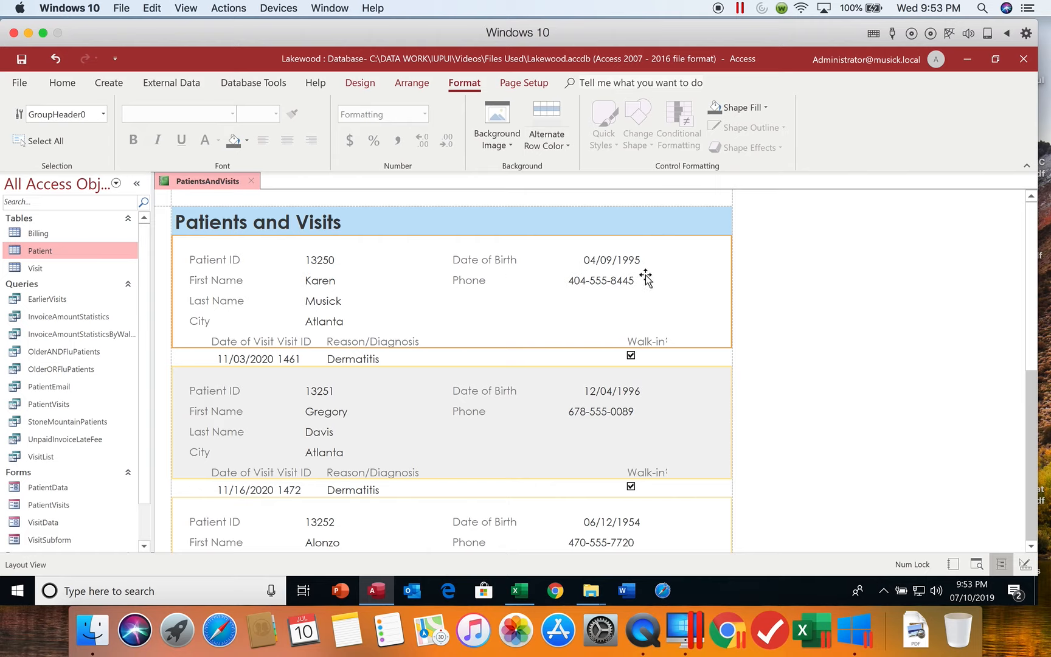
click(613, 258)
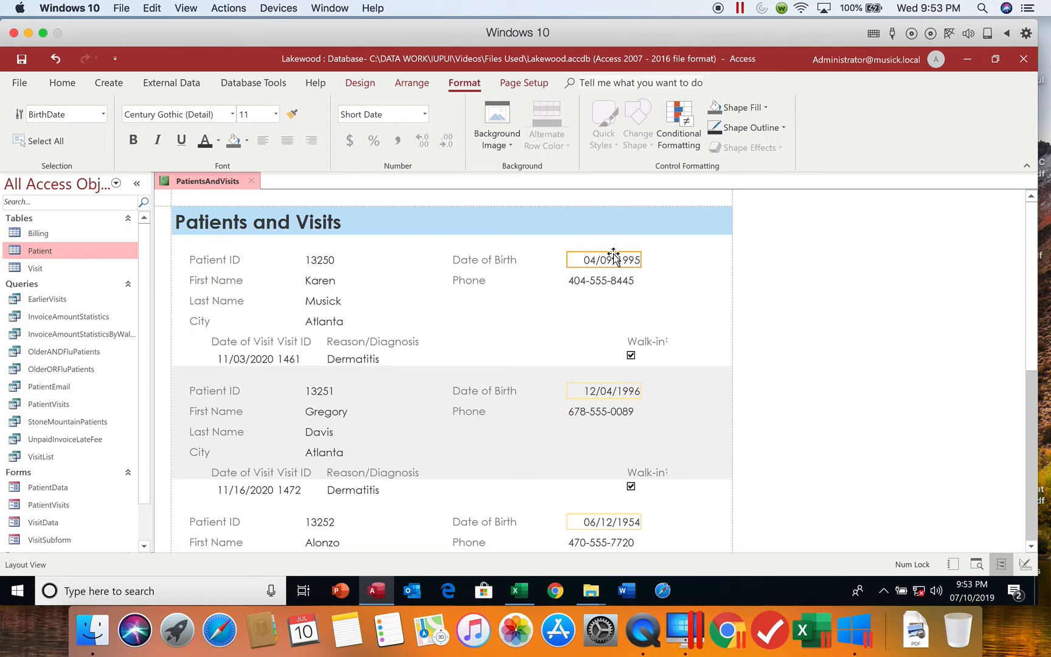
click(491, 258)
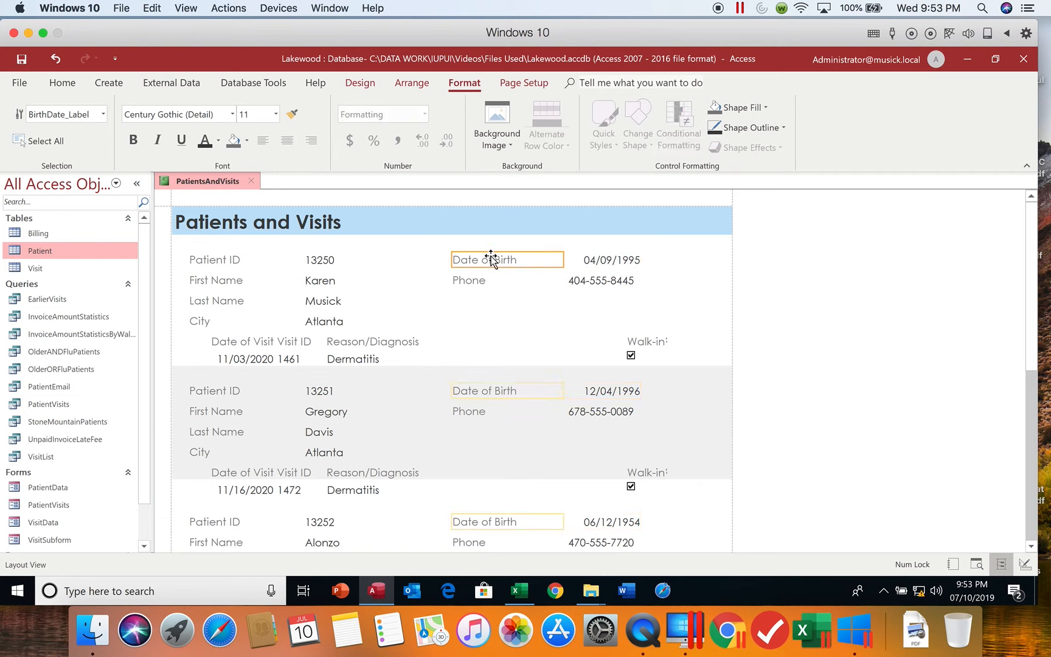
click(605, 260)
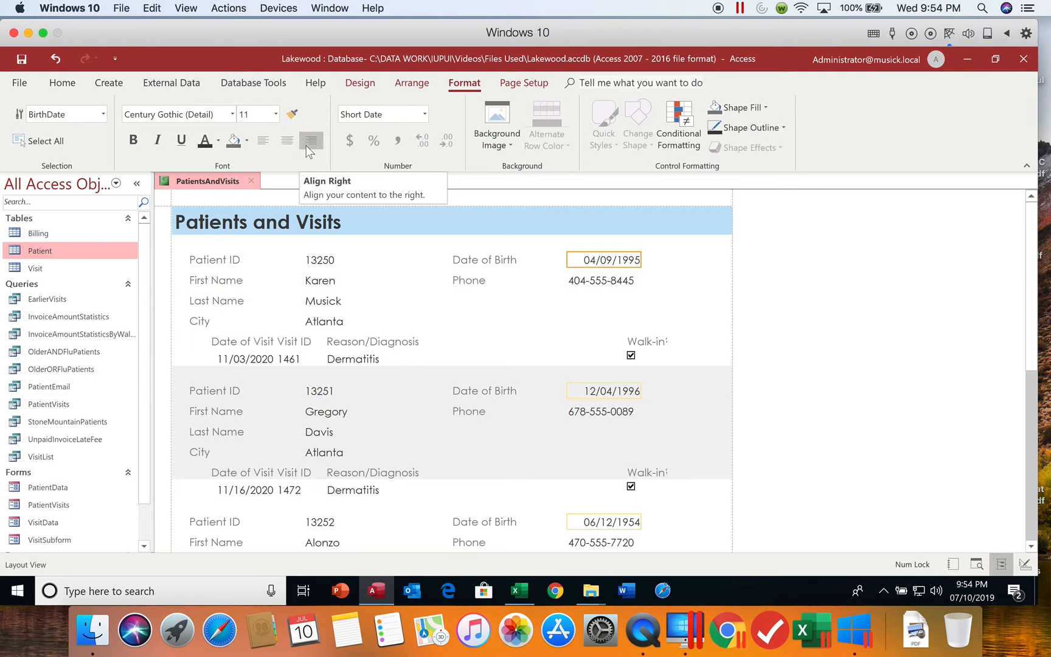
click(257, 142)
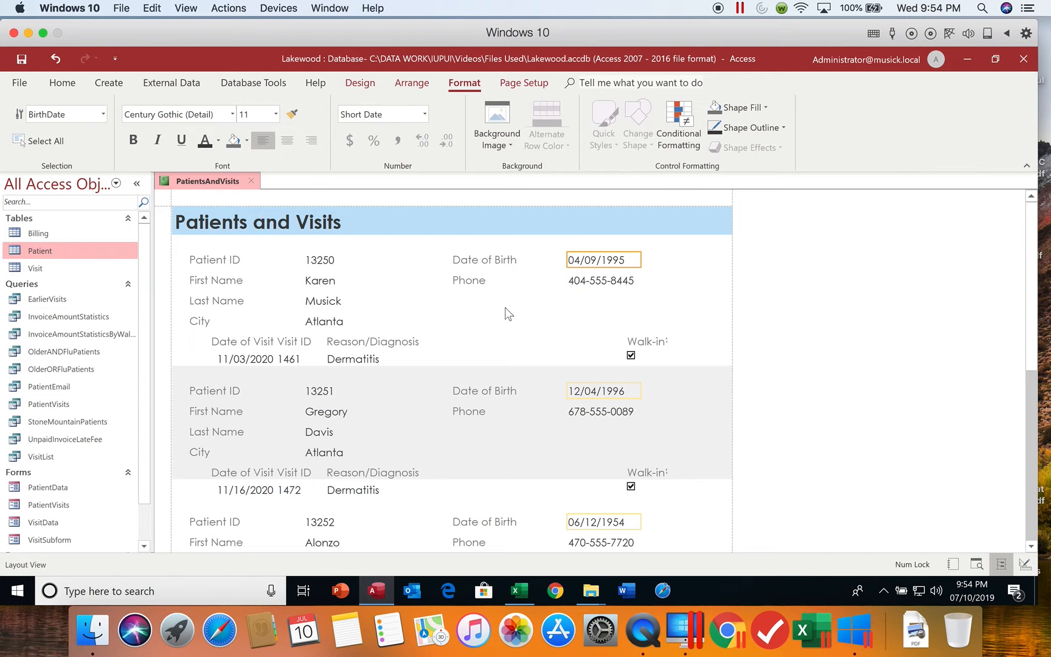
Move the Walk-in? label and its check box together slightly to the left.
click(640, 341)
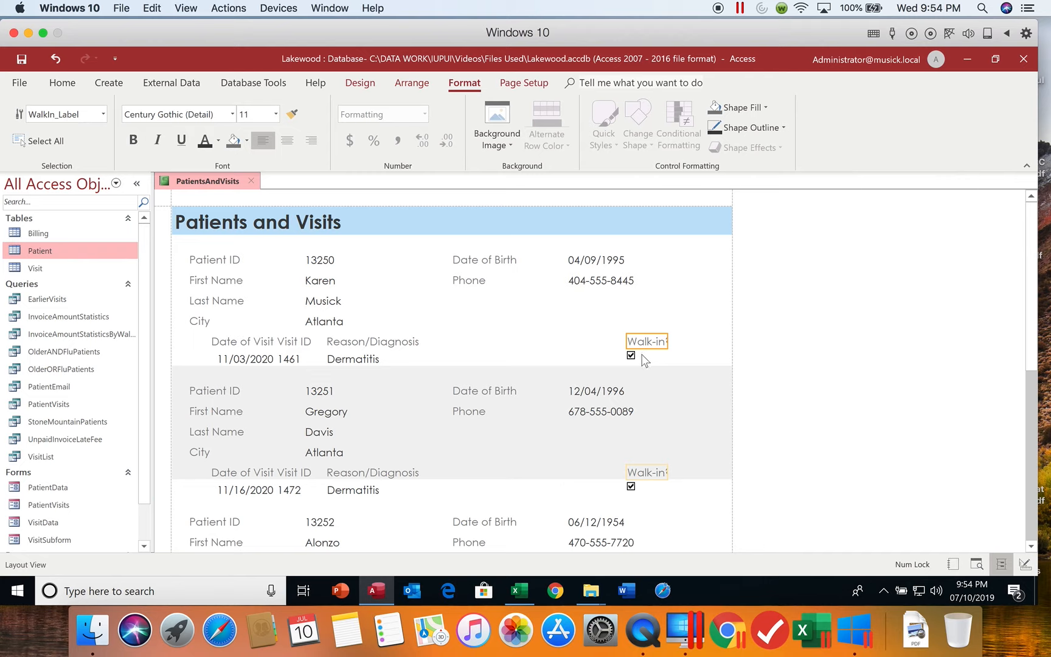
shift+click(638, 358)
scroll(651, 359, down, 10)
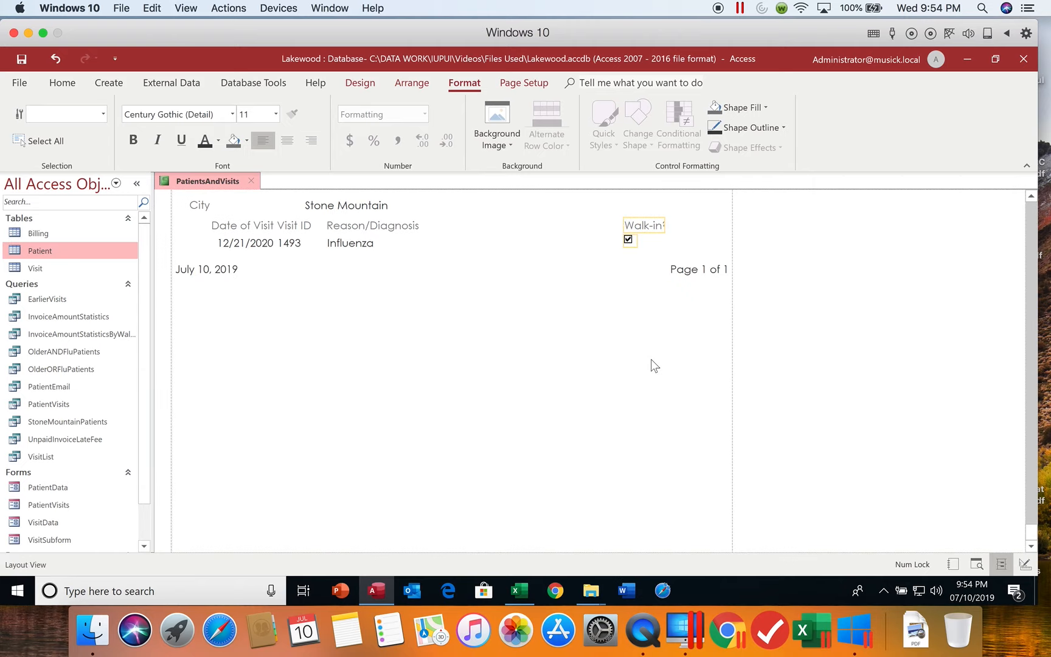
key(Left)
key(Left)
key(Left)
key(Left)
key(Left)
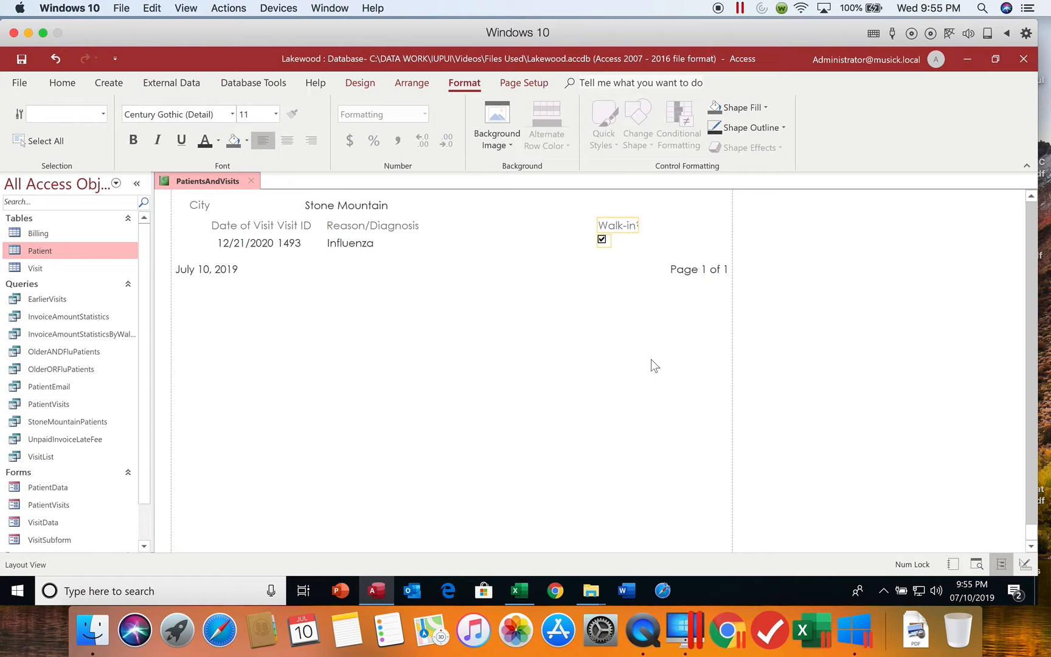
drag(1034, 527, 1036, 523)
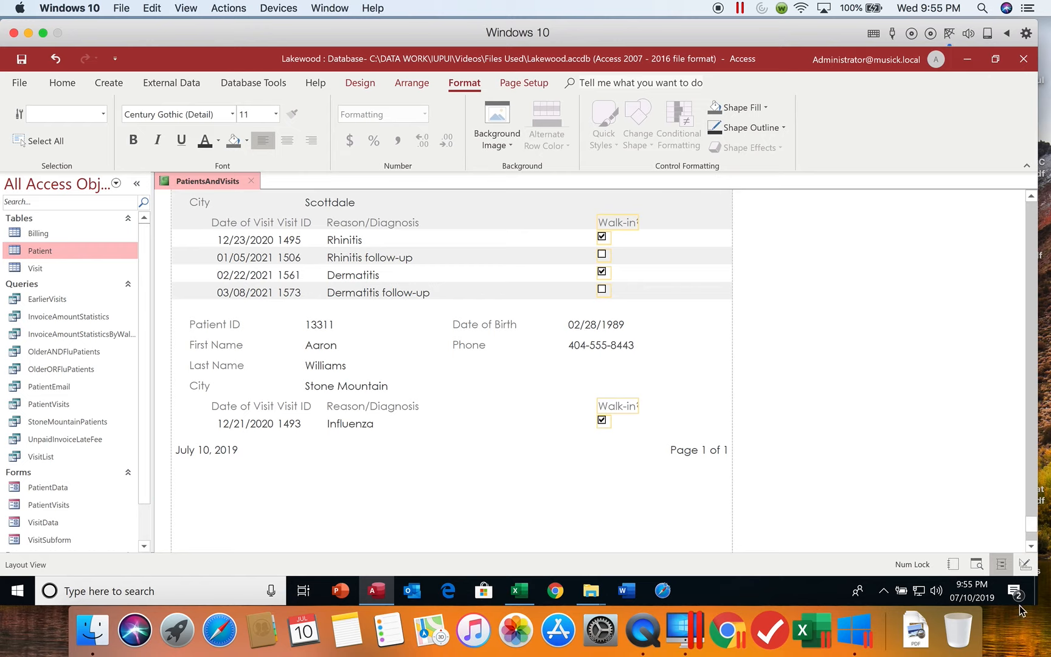
Move only the Walk-in check box to the right so it sits centered under its label.
click(667, 399)
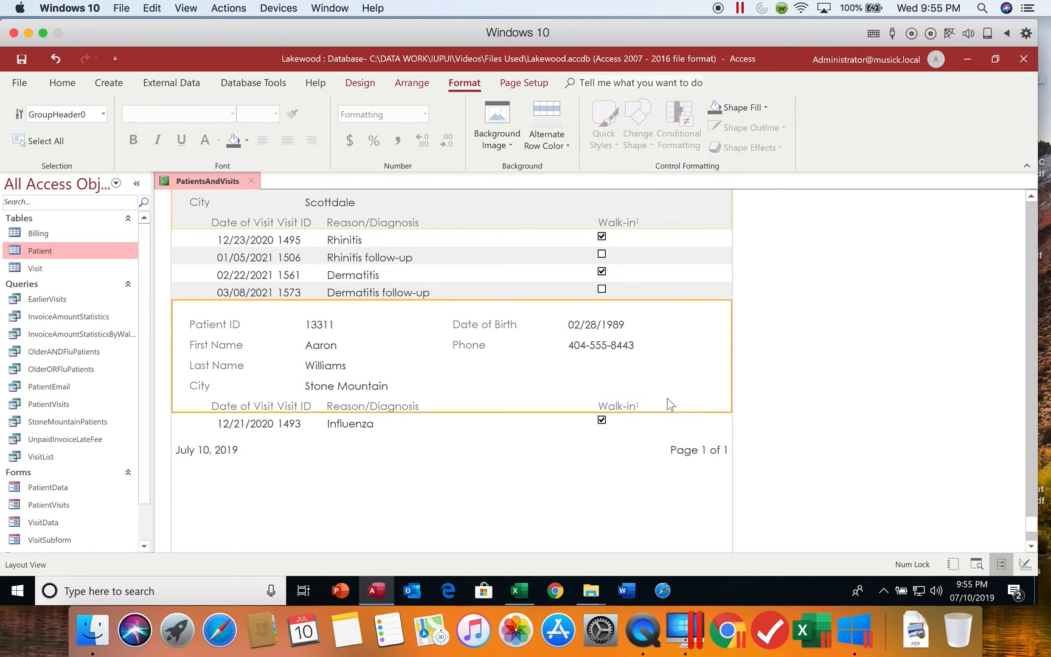
click(622, 410)
click(603, 419)
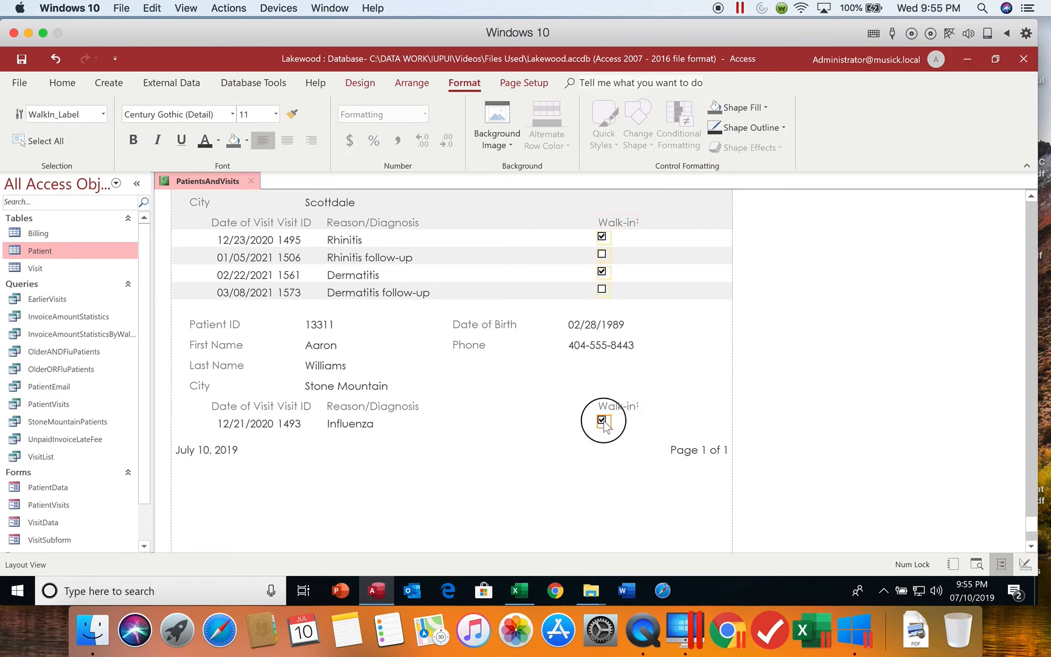
key(Right)
key(Right)
key(Right)
key(Right)
key(Right)
key(Right)
key(Right)
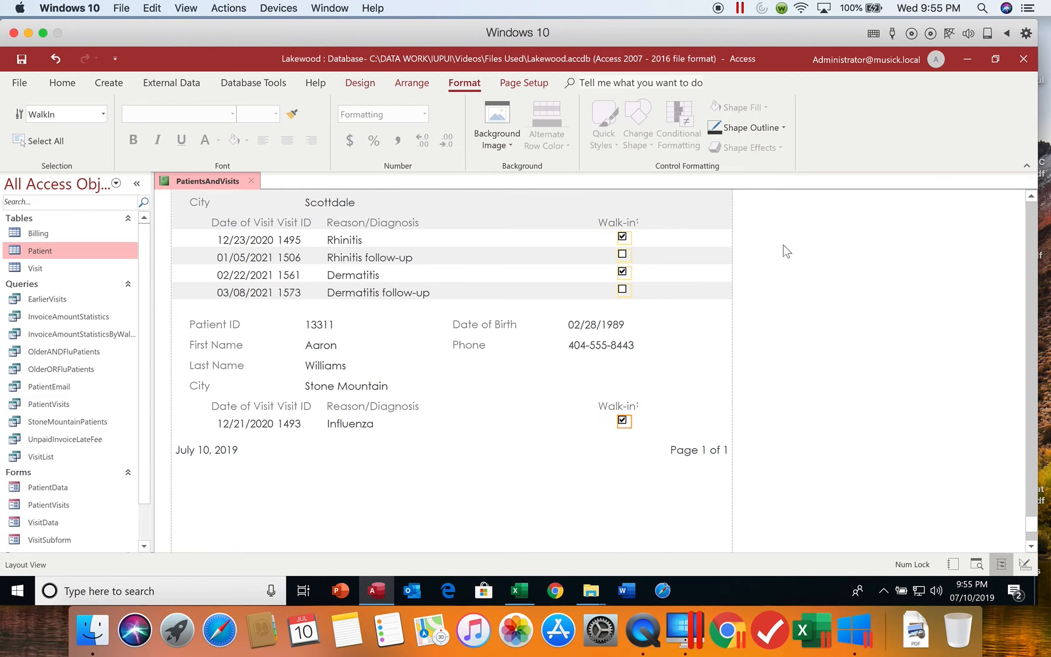
Widen the Walk-in? label so that its question mark fits completely.
click(636, 404)
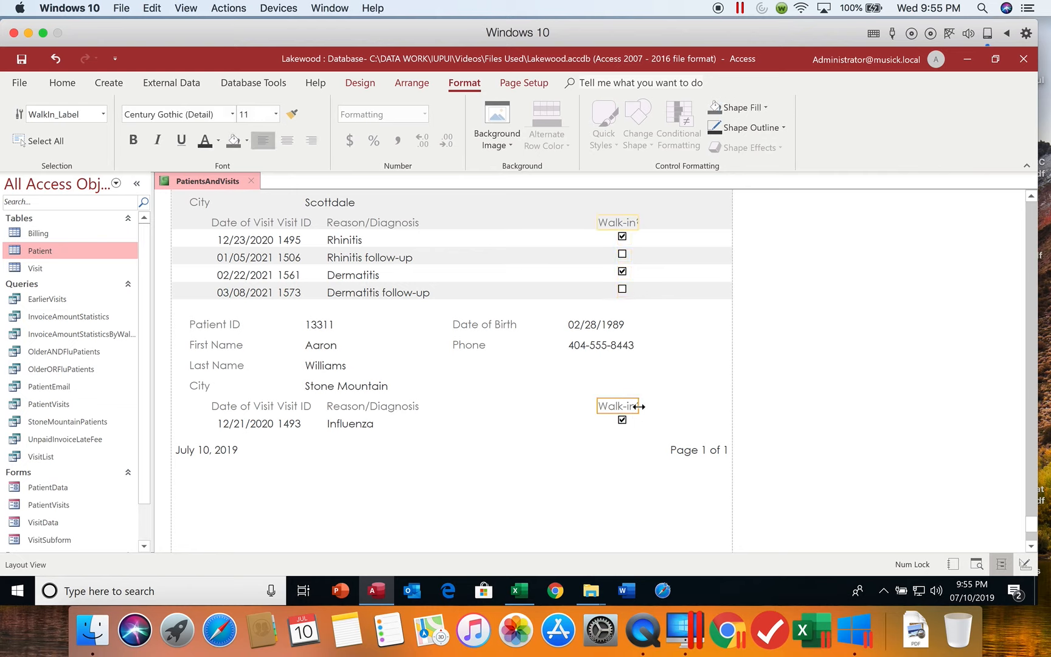
click(639, 407)
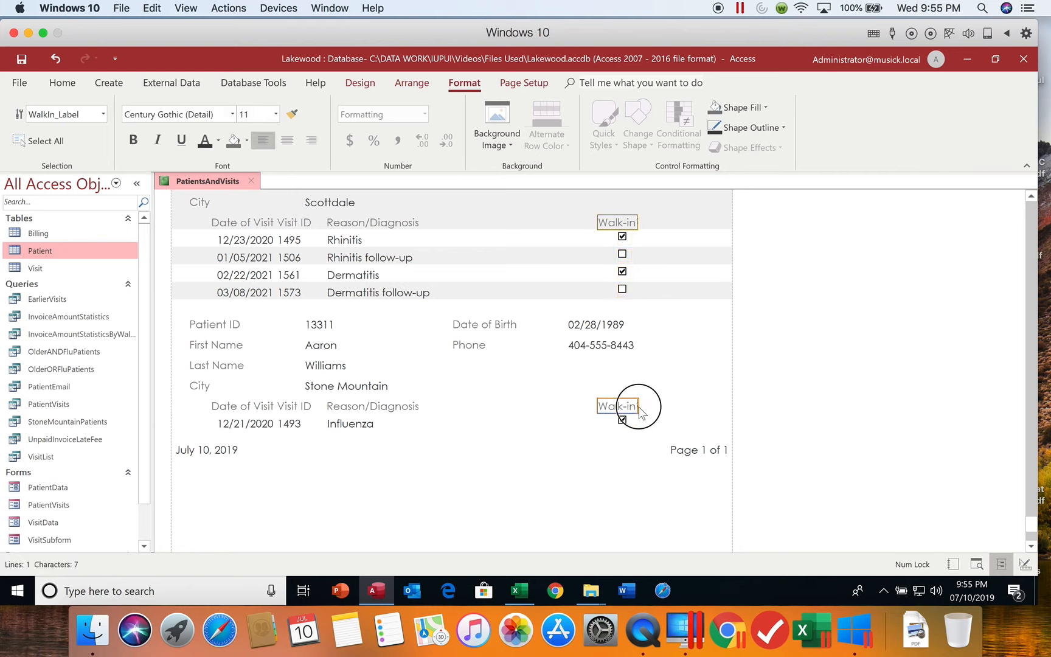
text(?)
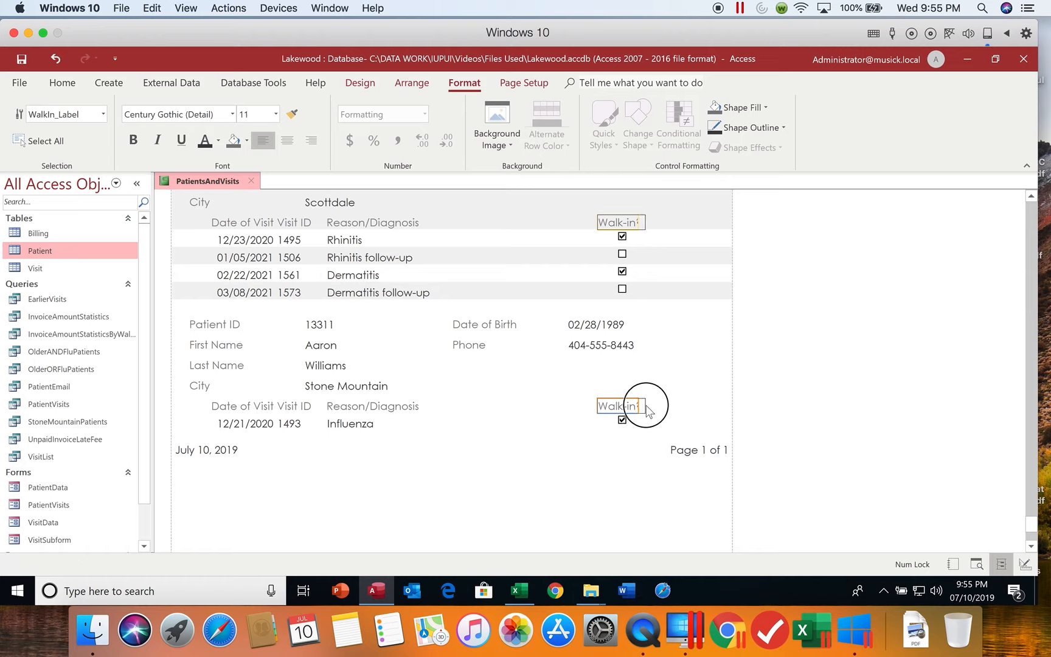
key(Return)
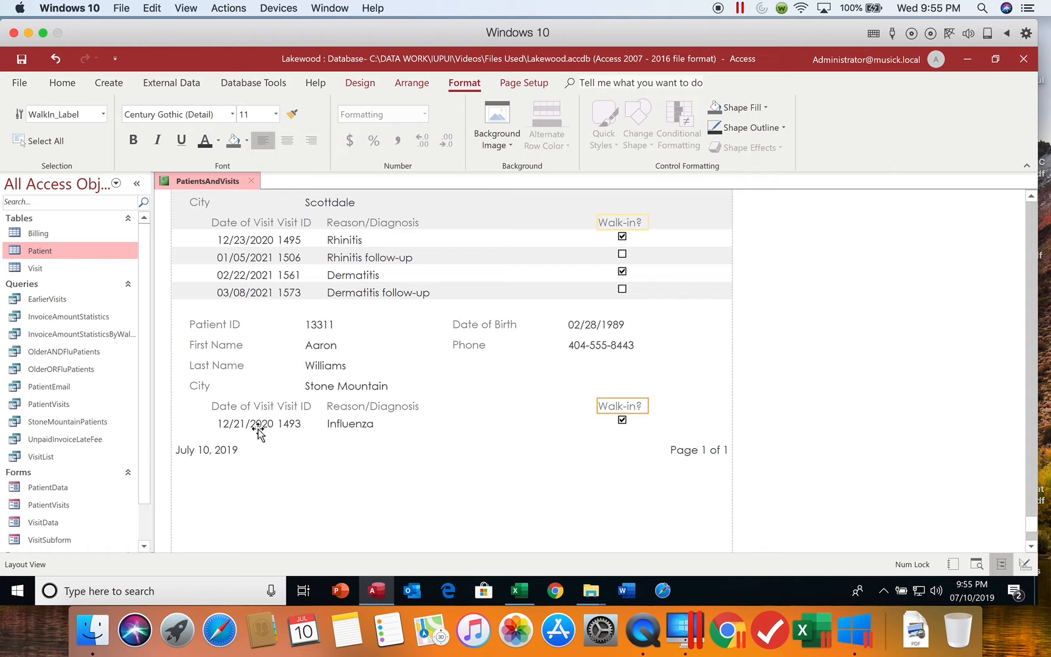
Move the Date of Visit label and its date values left, away from the Visit ID column.
click(257, 407)
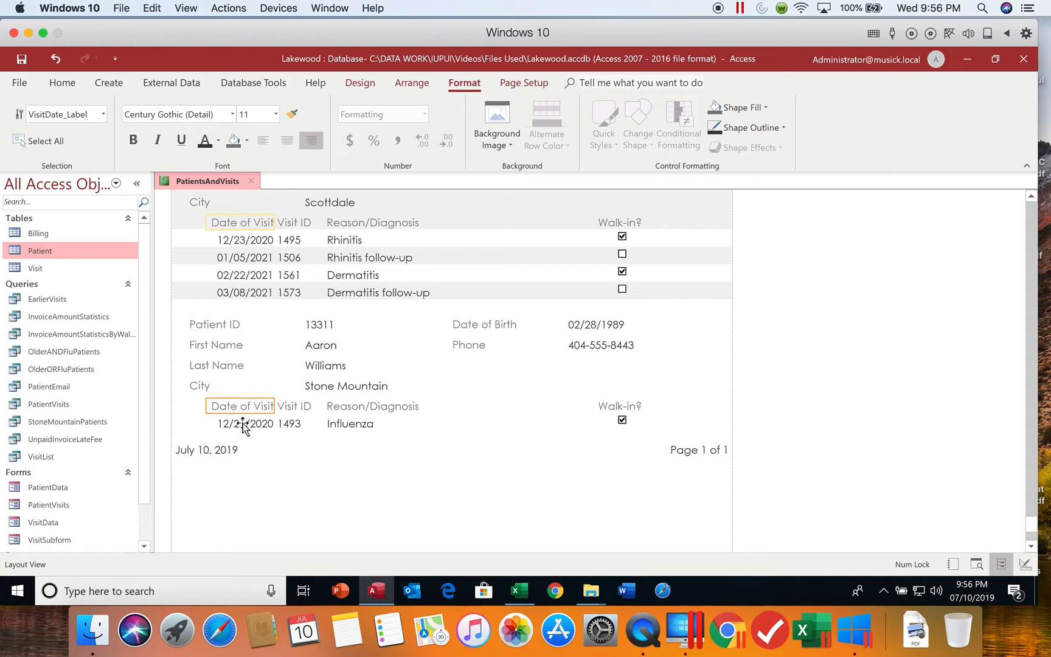
click(244, 425)
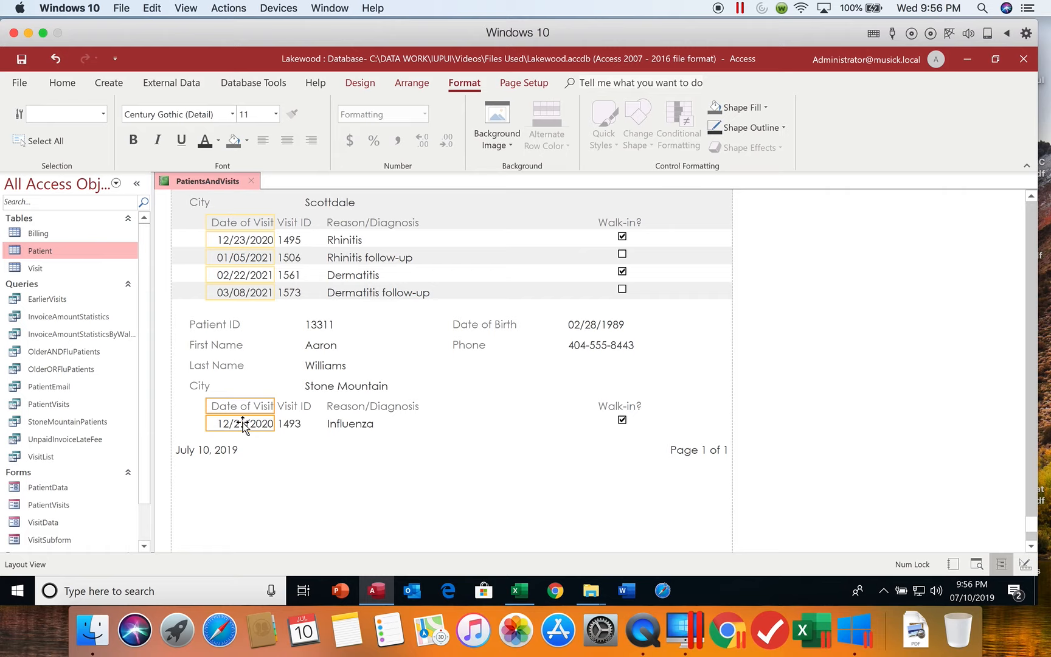
key(Left)
key(Left)
key(Left)
key(Left)
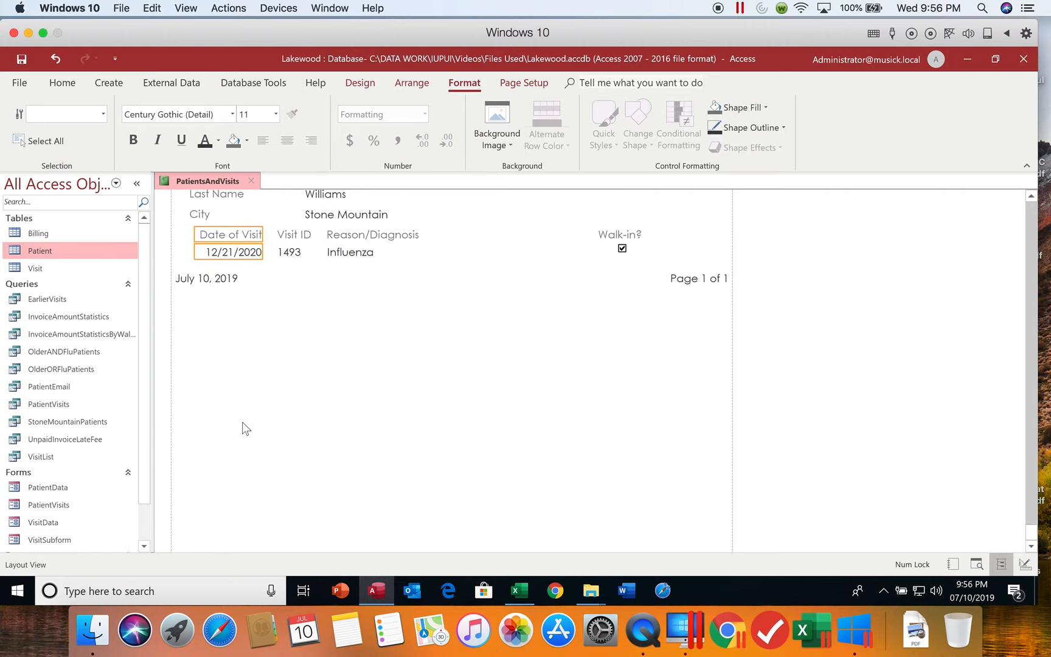
click(480, 342)
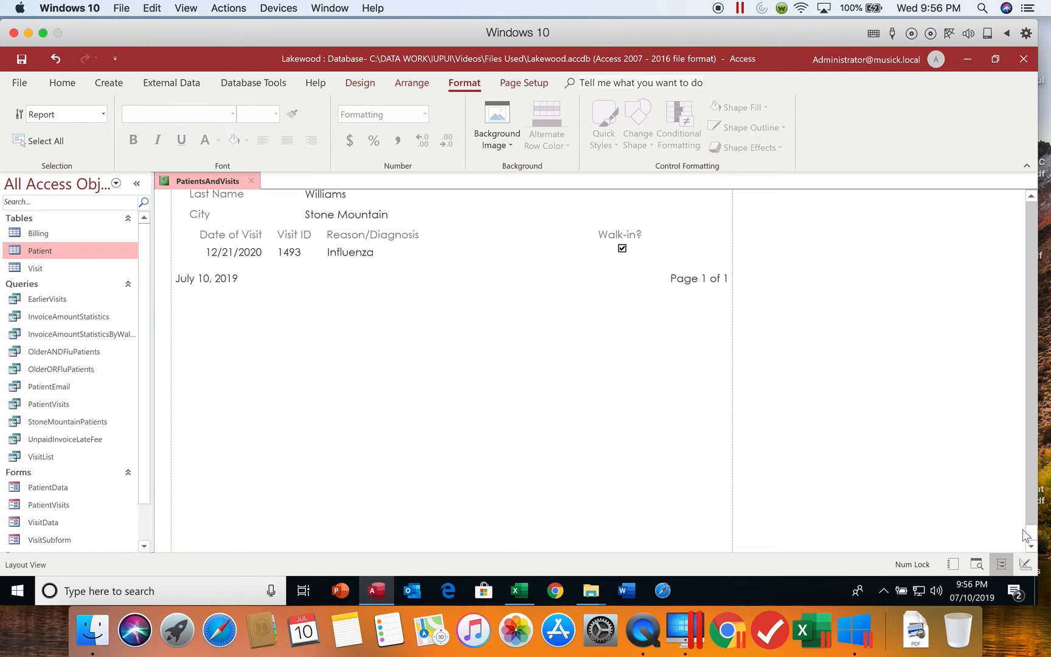
Save the PatientsAndVisits report and look back through its records.
drag(1029, 534, 1032, 513)
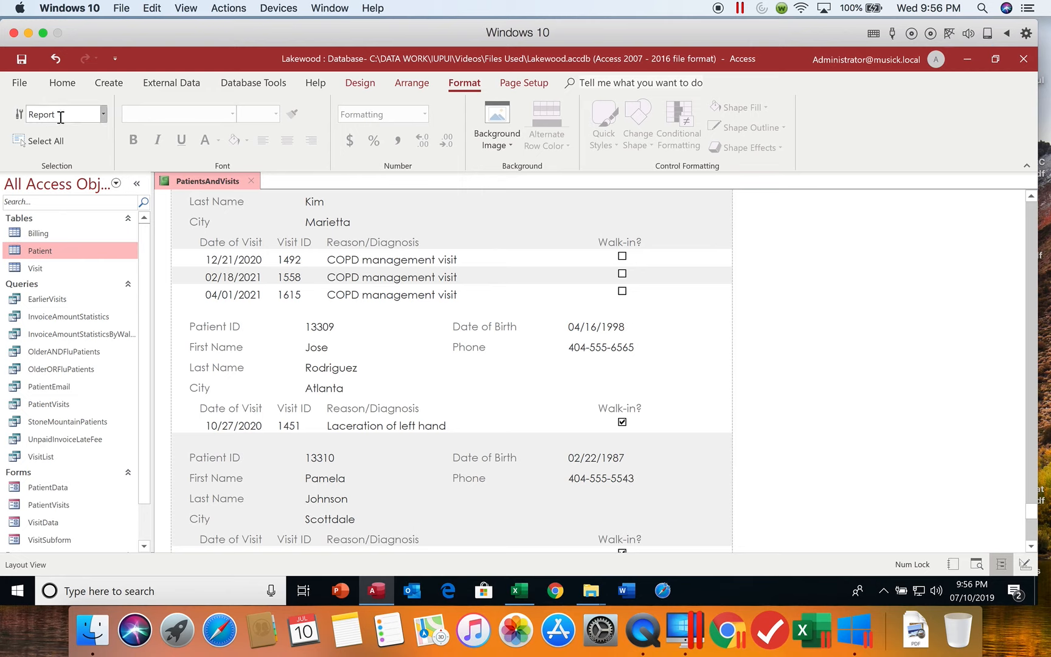
click(24, 61)
drag(1031, 514, 1028, 405)
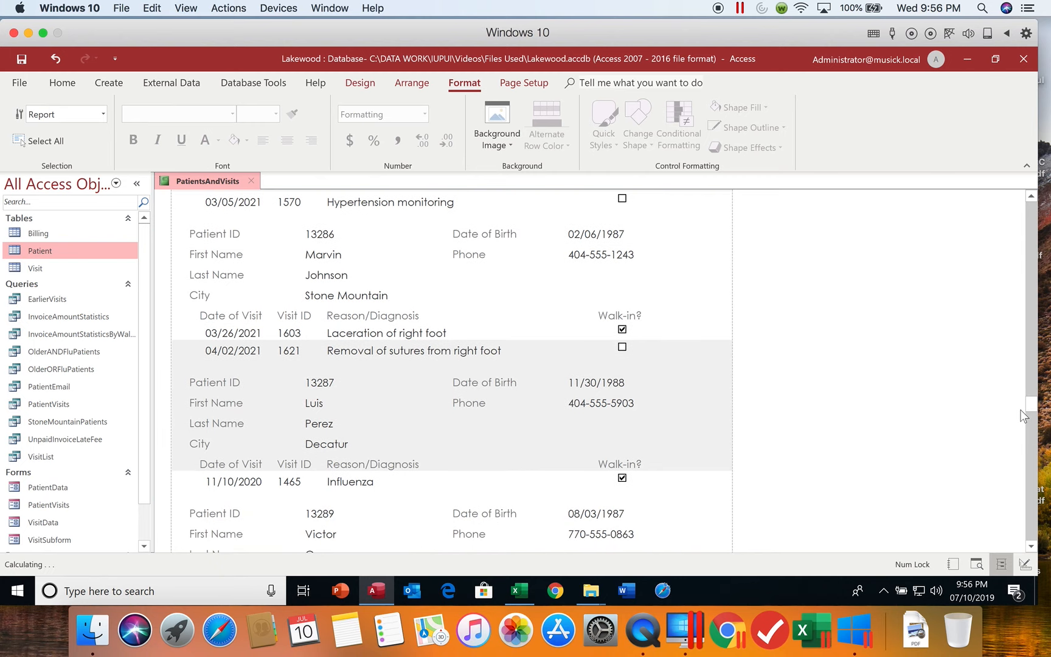
Insert the picture Support_AC_4_Medical.png as a logo in the header of the PatientsAndVisits report.
click(492, 351)
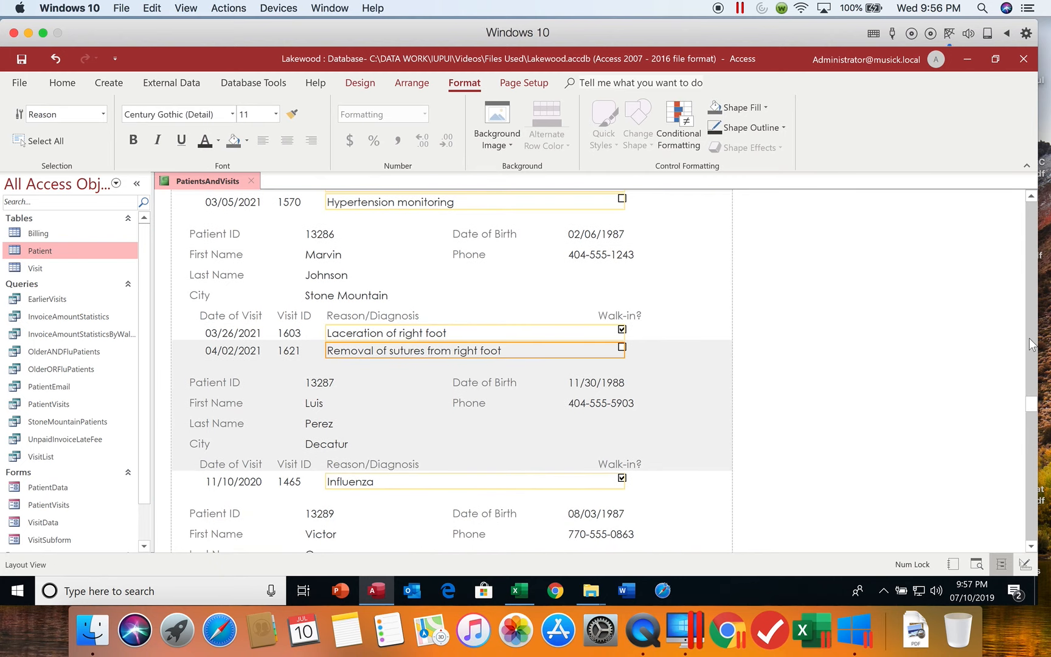
drag(1030, 407, 1034, 182)
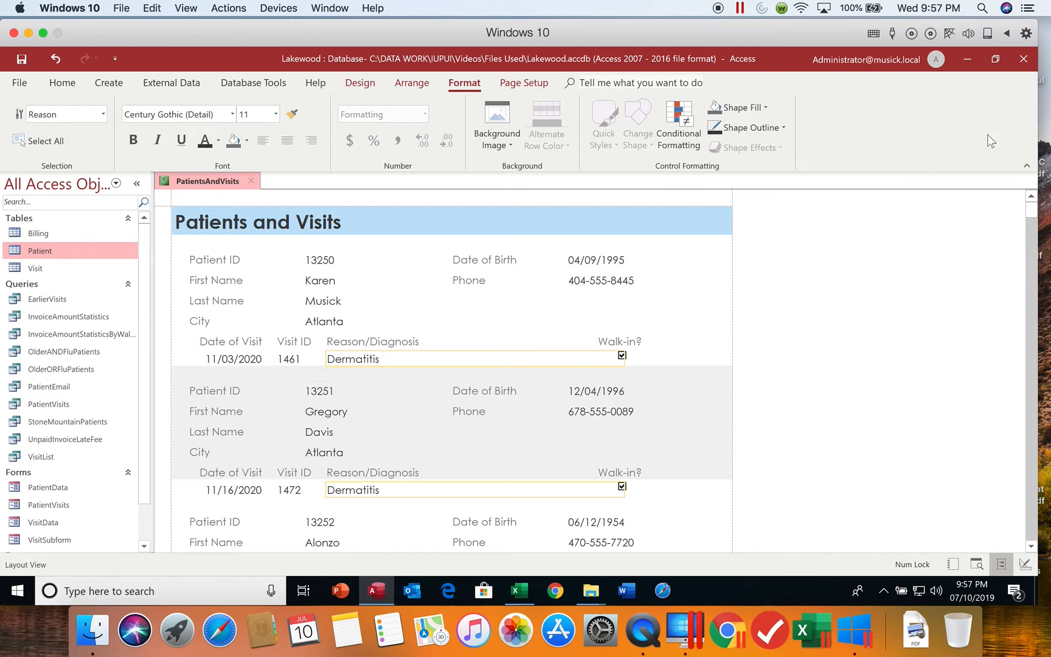
click(367, 234)
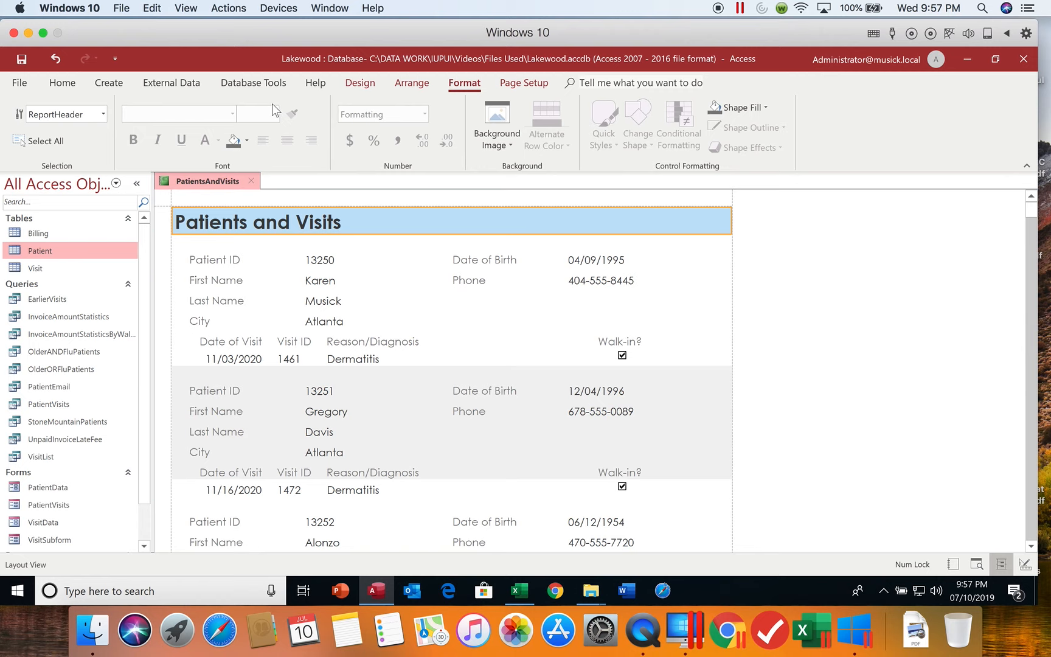
click(359, 86)
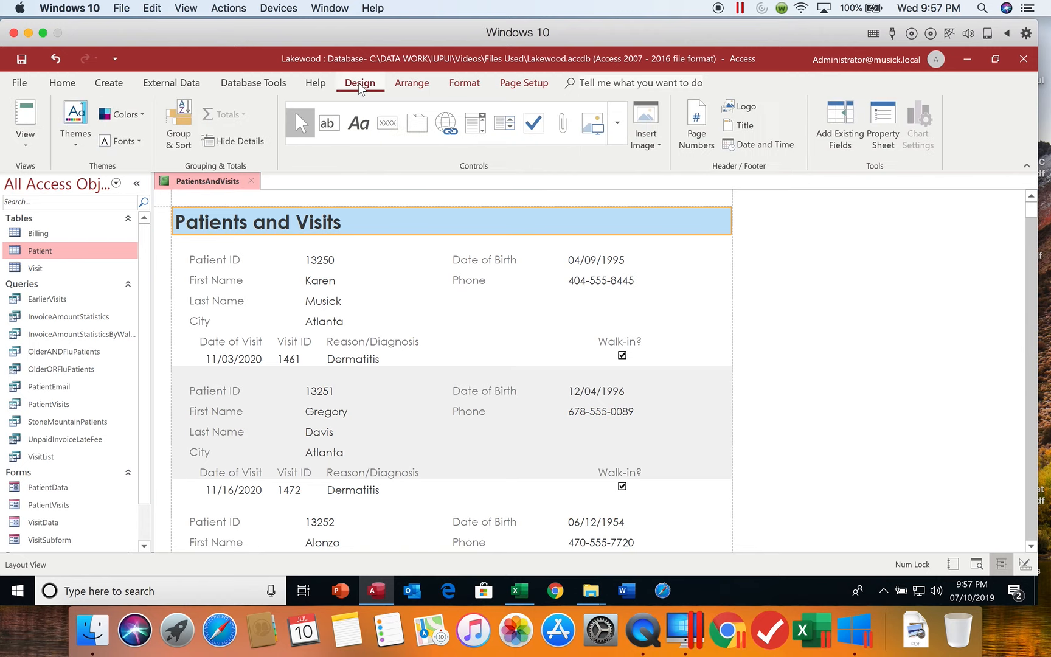
click(742, 110)
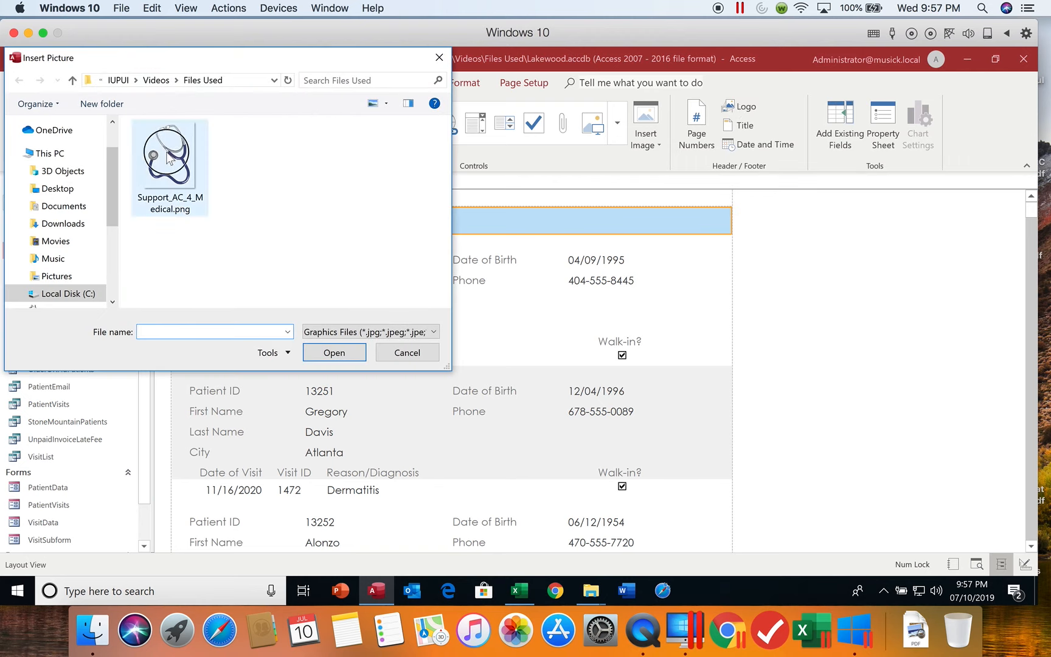
click(166, 161)
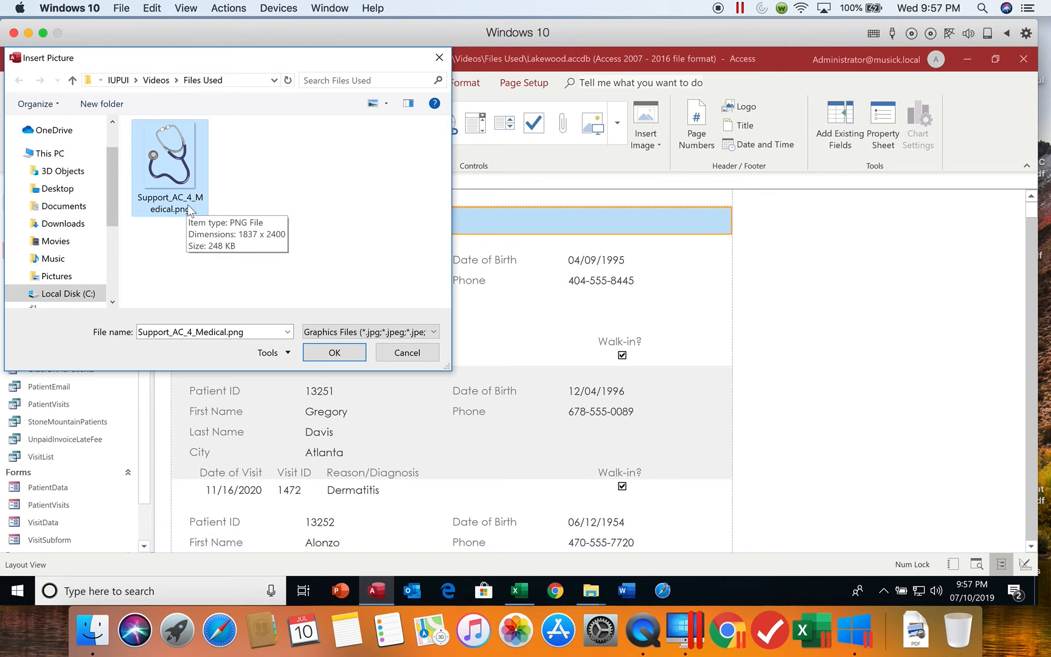
click(321, 356)
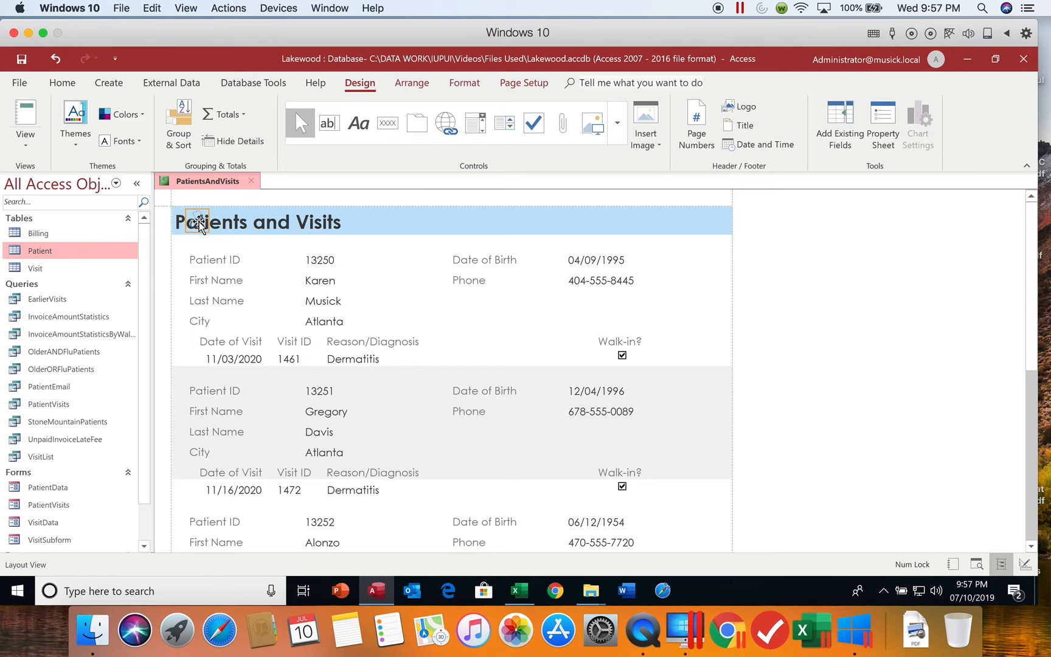
Move the stethoscope logo to the right of the report title and enlarge it until the picture is clearly recognizable.
drag(197, 224, 371, 225)
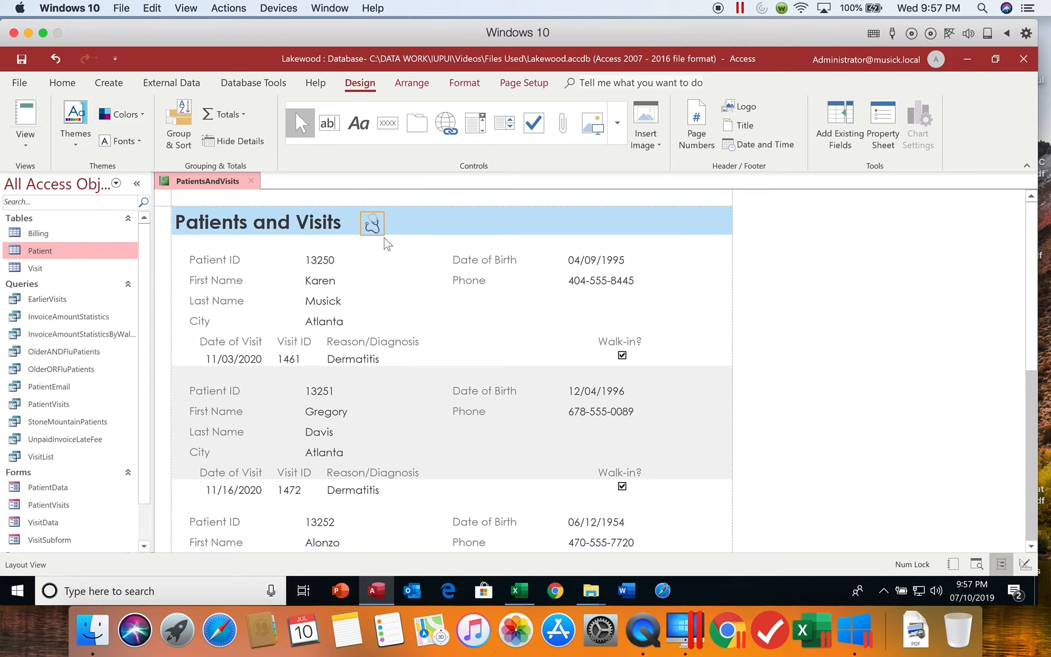
click(384, 242)
drag(384, 242, 423, 275)
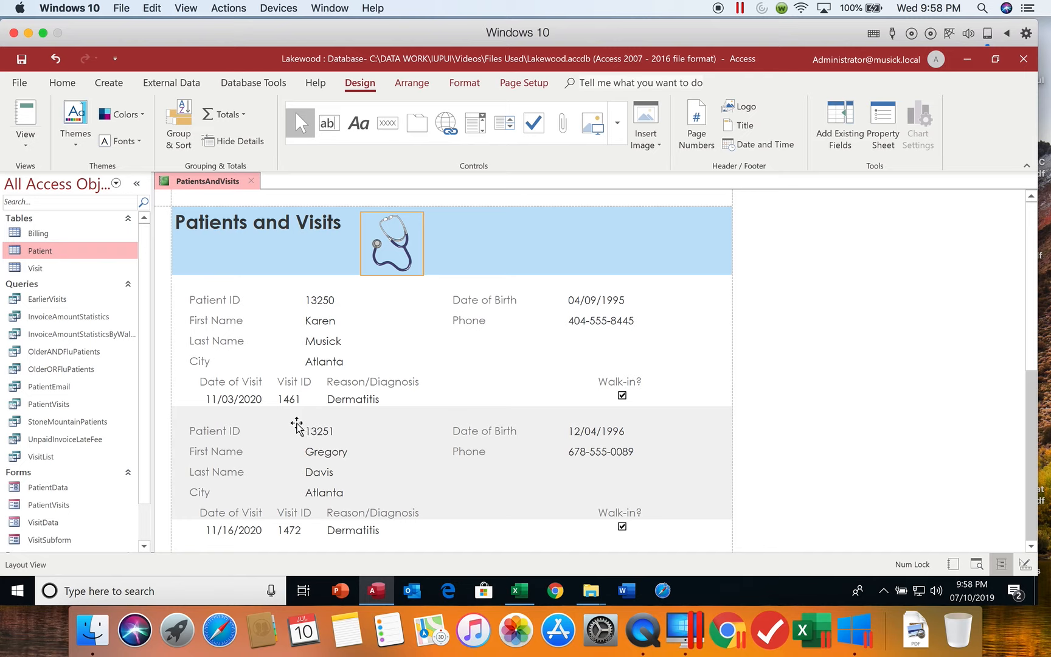
Start a conditional formatting rule for the BirthDate field with the condition that the field value is greater than 1/1/1999.
click(601, 301)
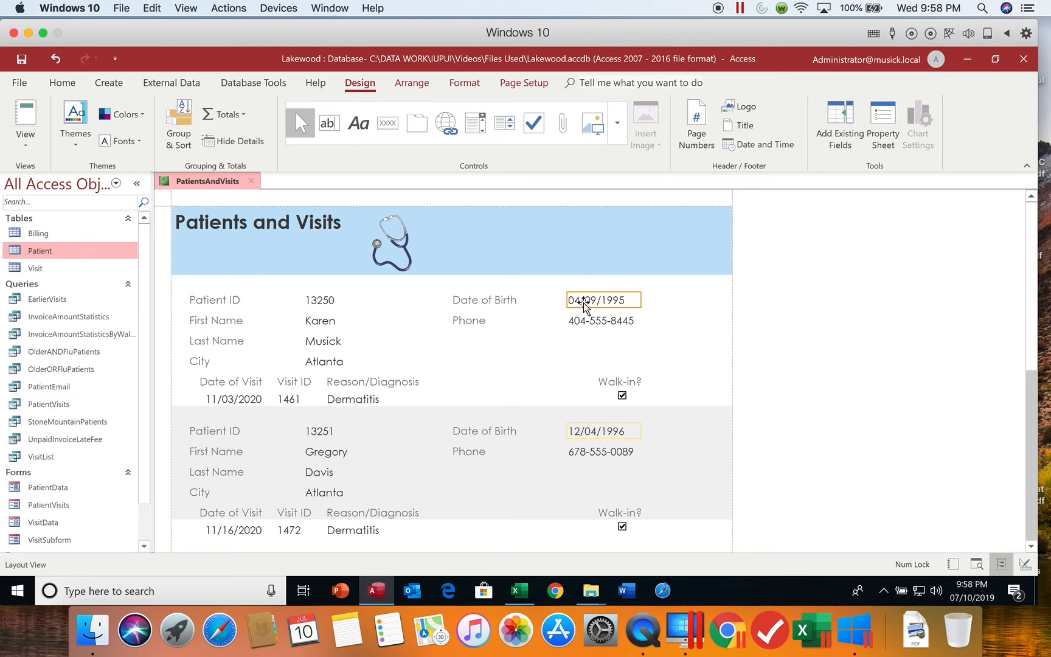
click(472, 83)
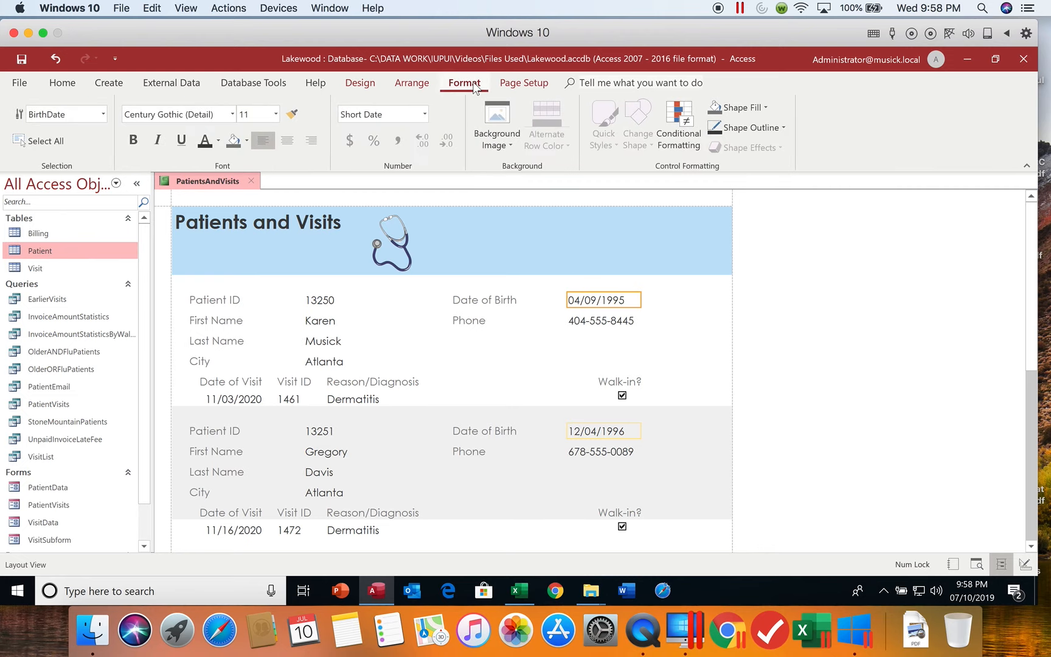
click(685, 131)
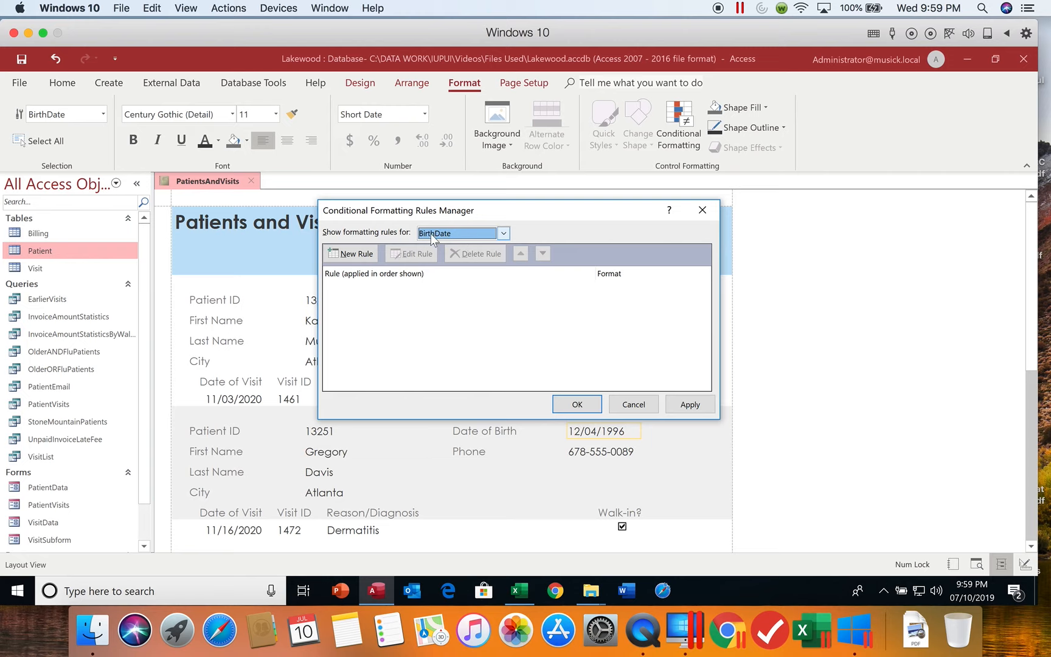
click(504, 234)
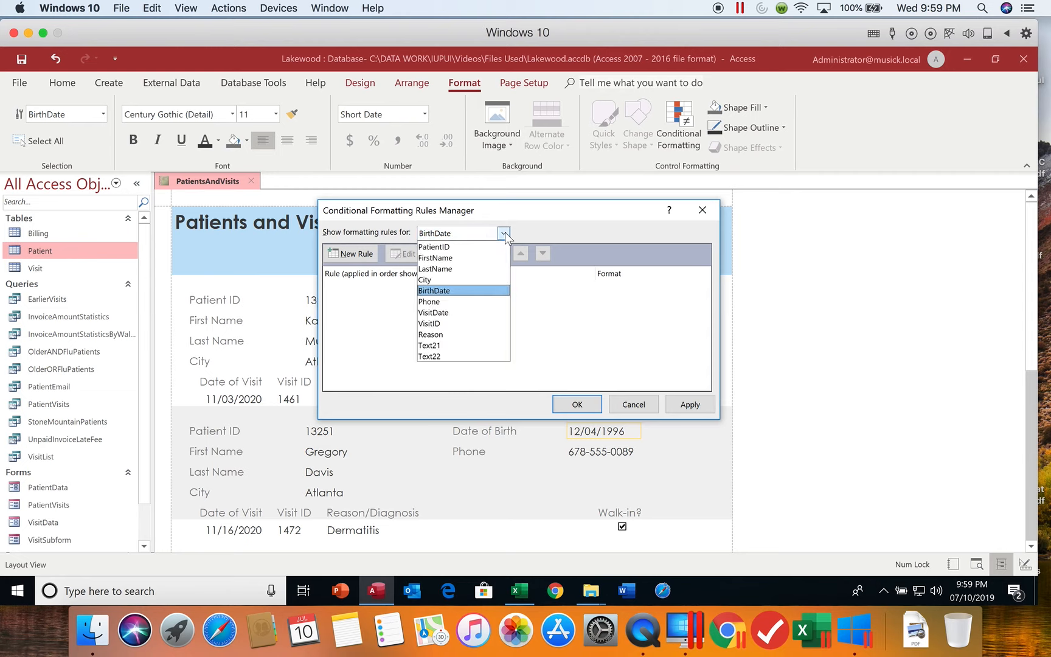
click(504, 234)
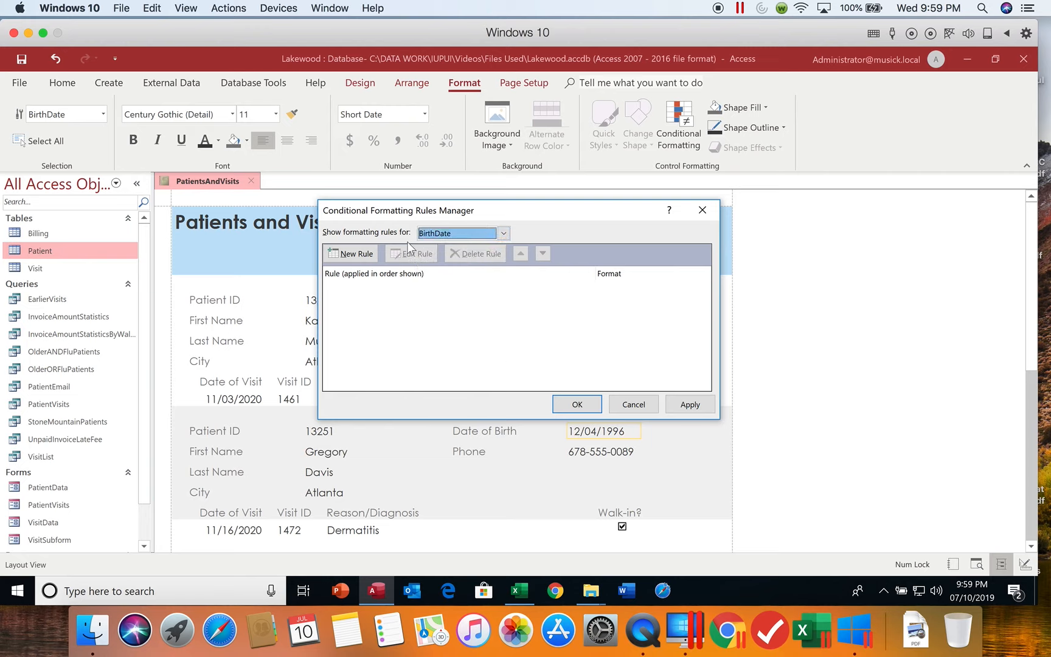
click(357, 255)
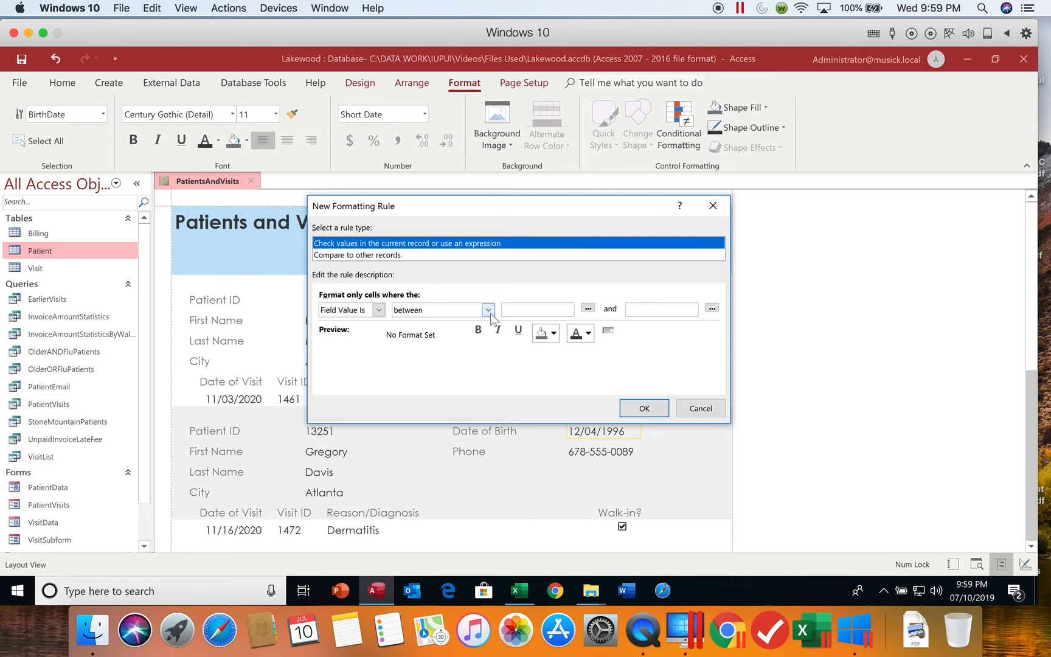
click(378, 309)
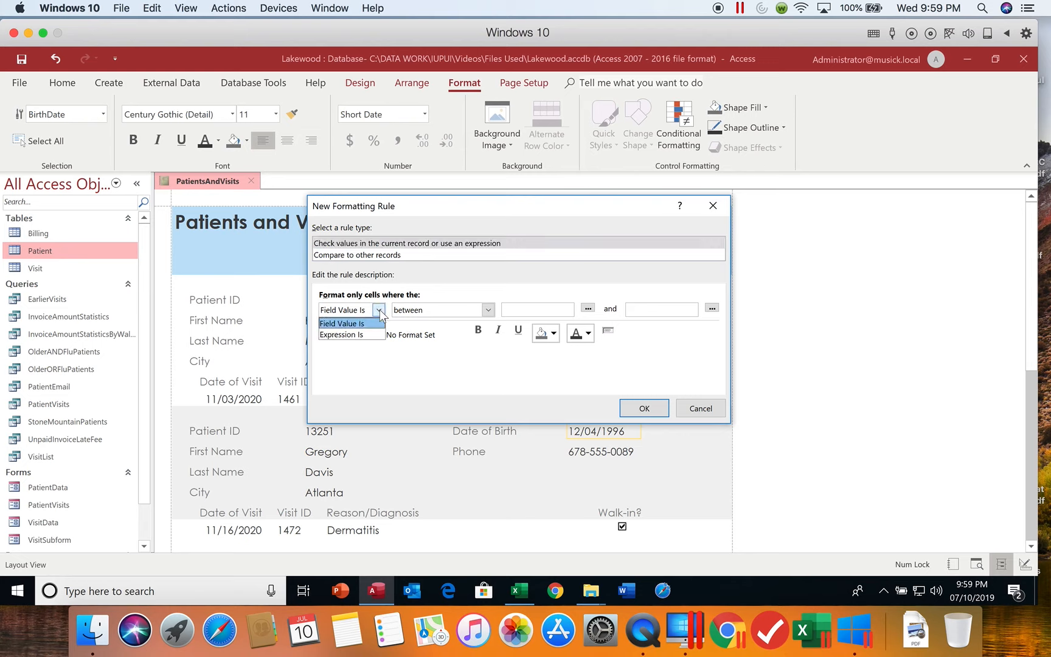
click(379, 310)
click(488, 309)
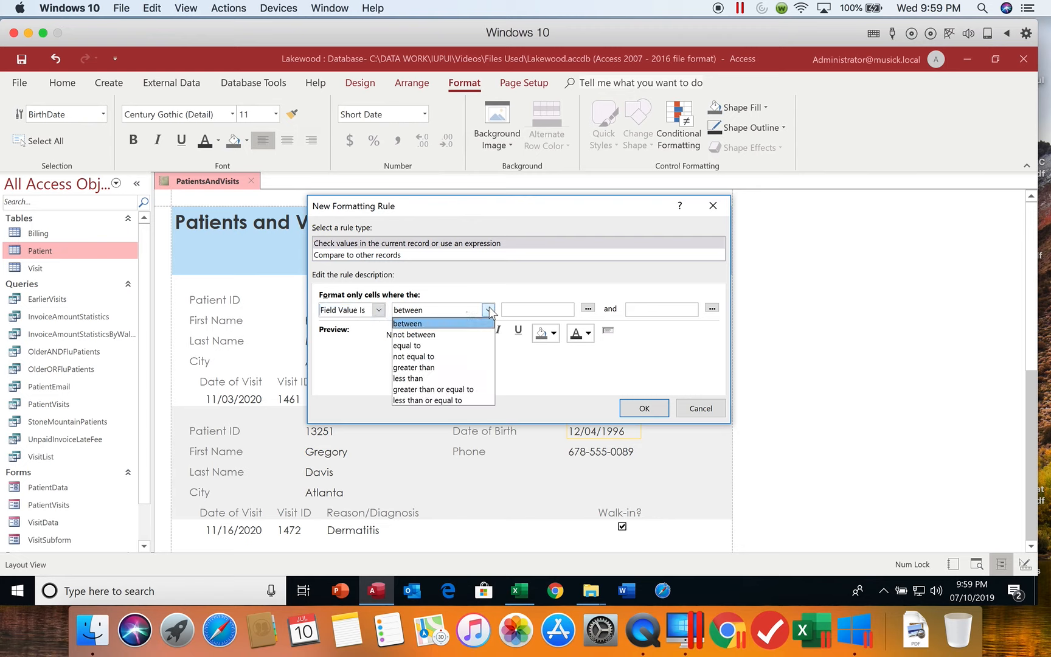
click(468, 367)
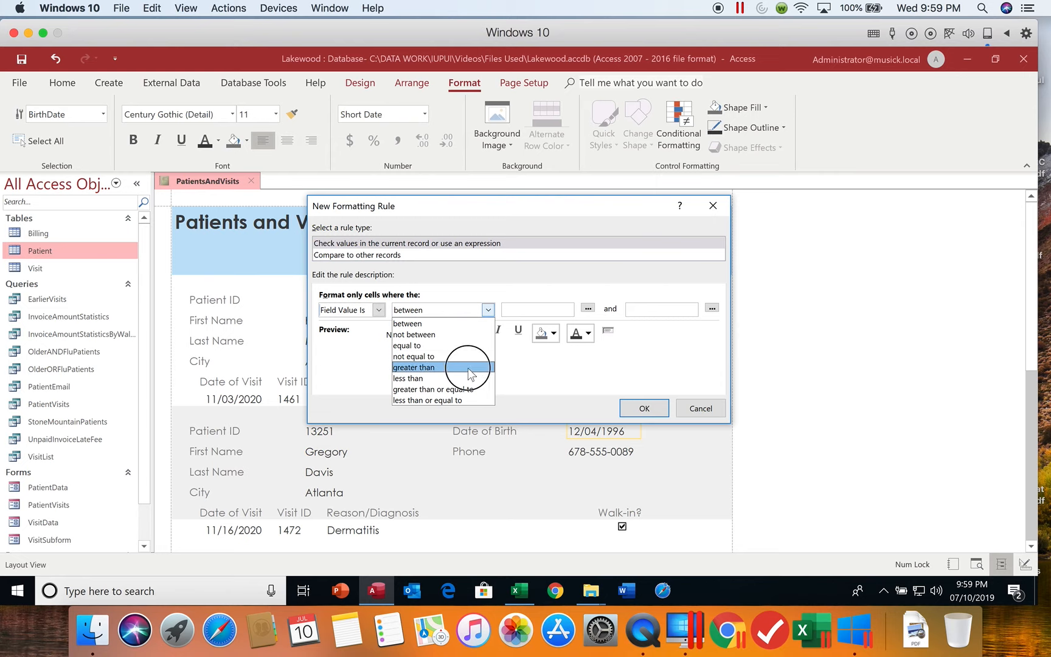
click(523, 310)
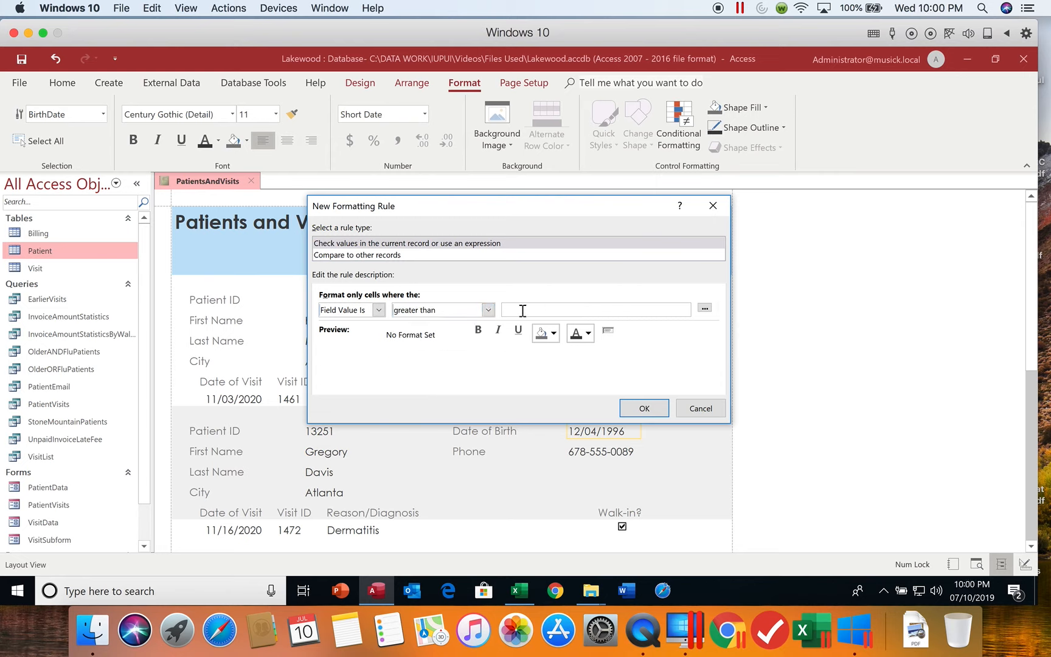
text(1)
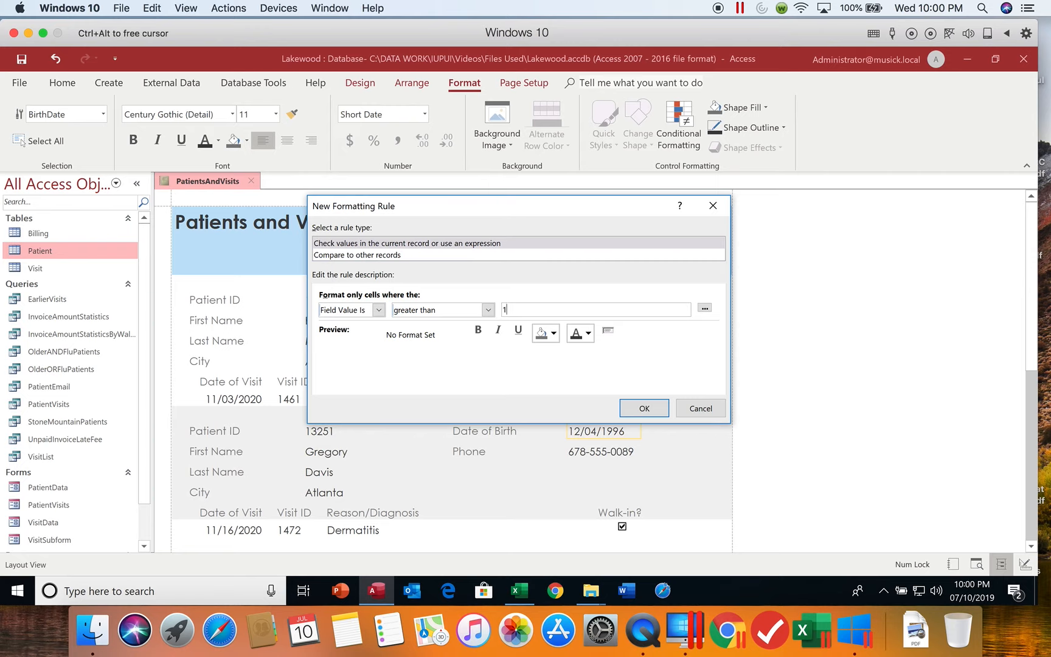
text(/1/1999)
key(Tab)
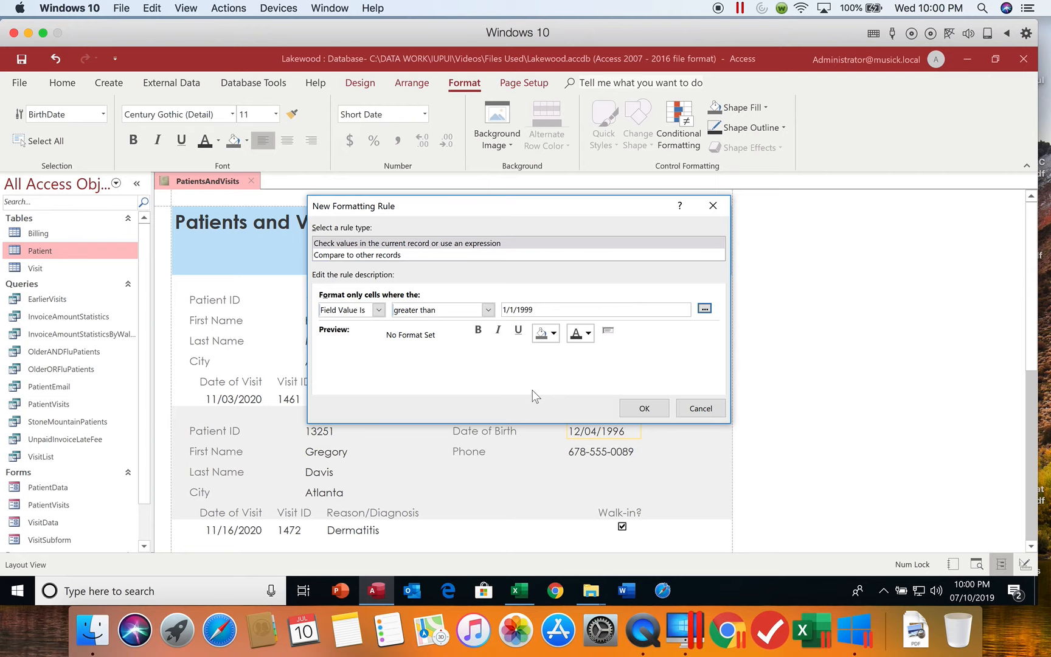
Give the new rule a dark red, bold font and apply it to the report.
click(588, 334)
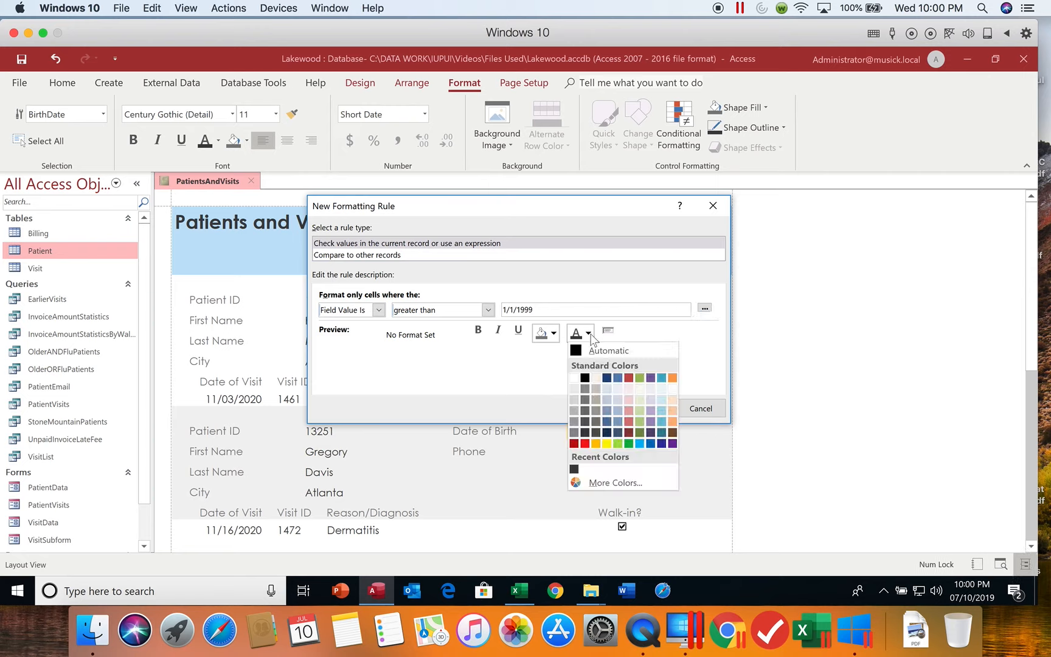
click(573, 444)
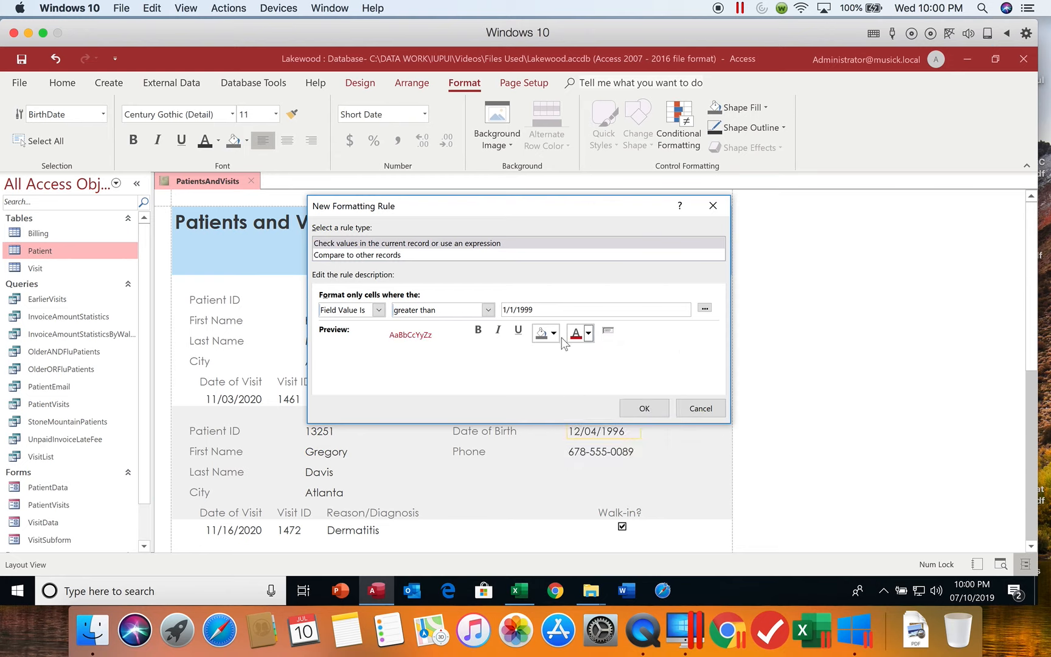
click(478, 330)
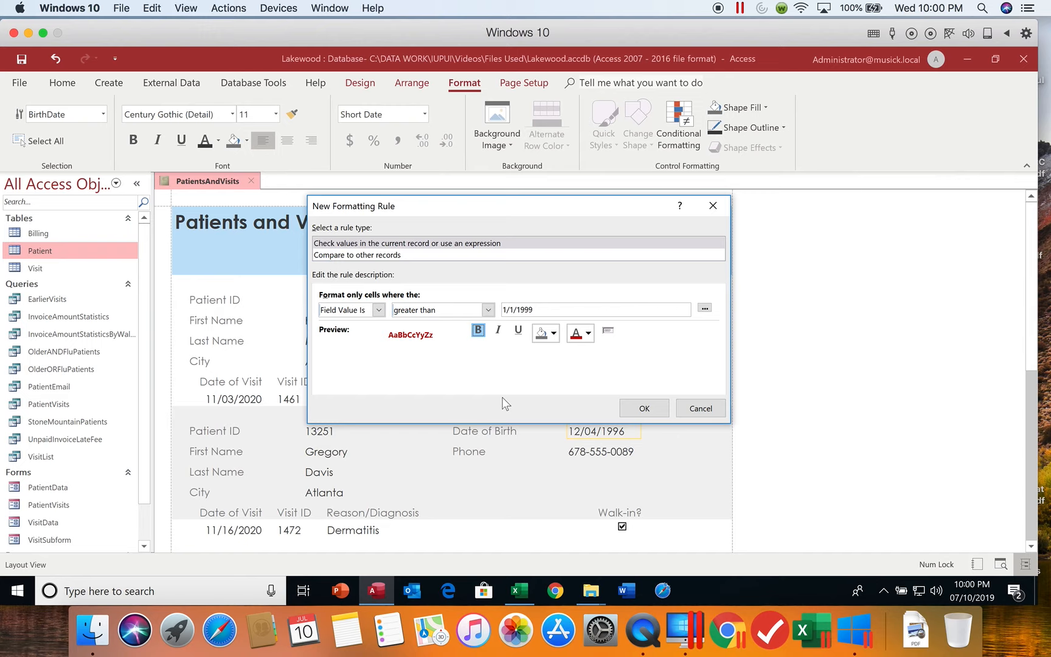
click(641, 409)
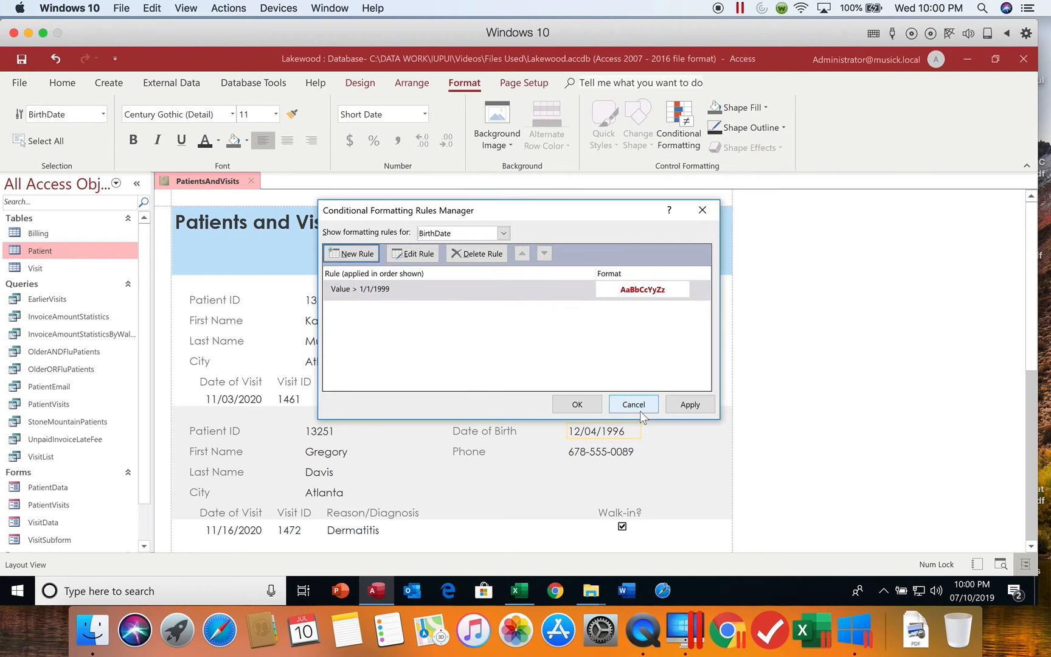
click(588, 411)
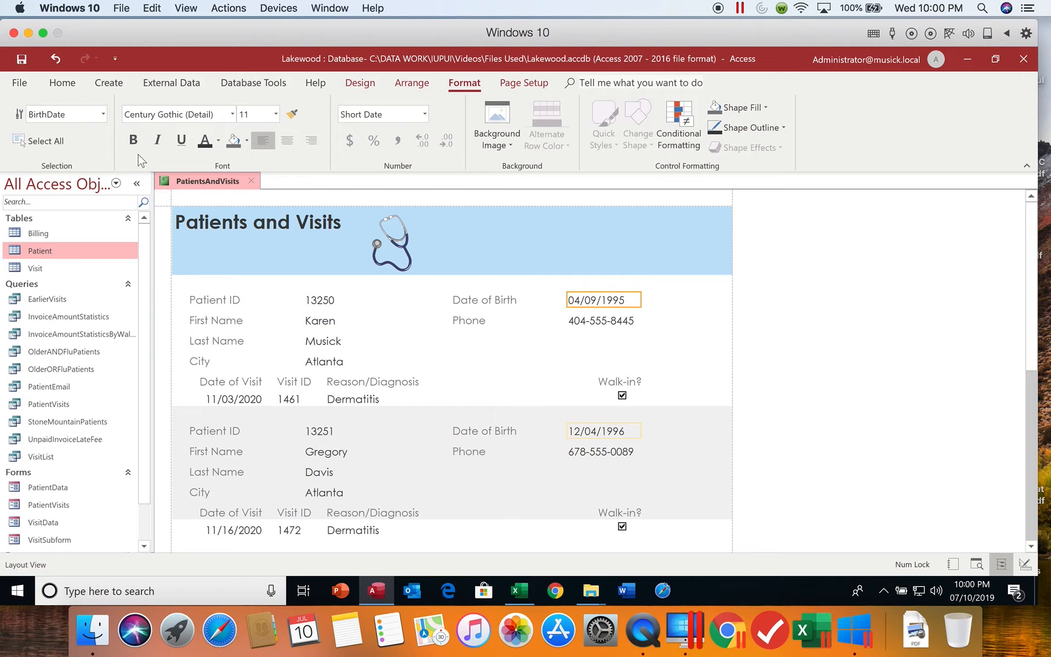
Show the PatientsAndVisits report in Print Preview.
click(19, 84)
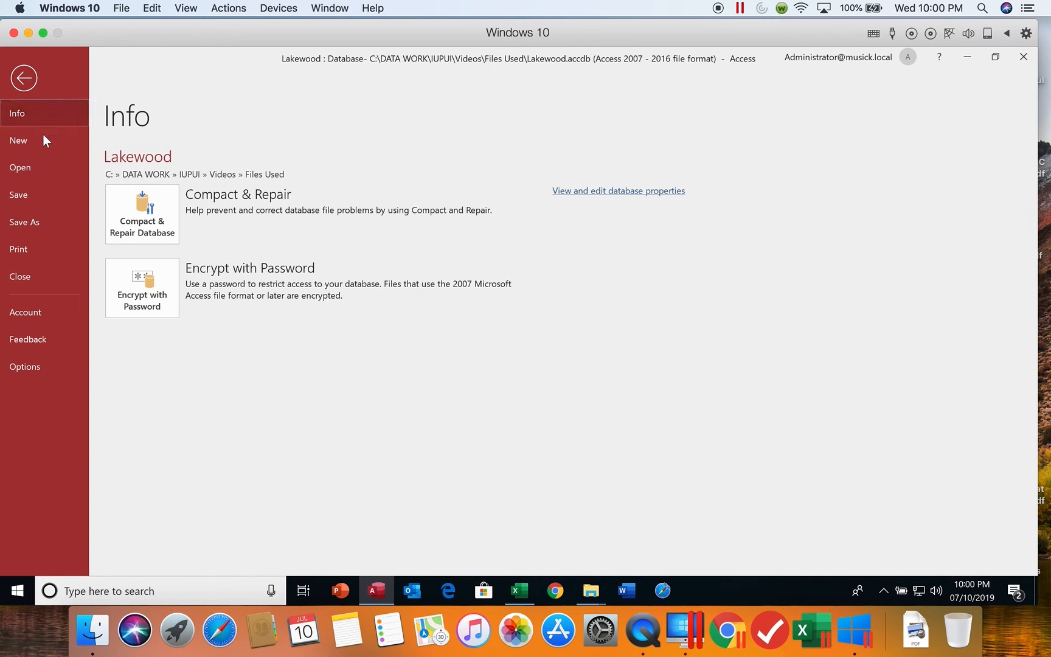
click(23, 77)
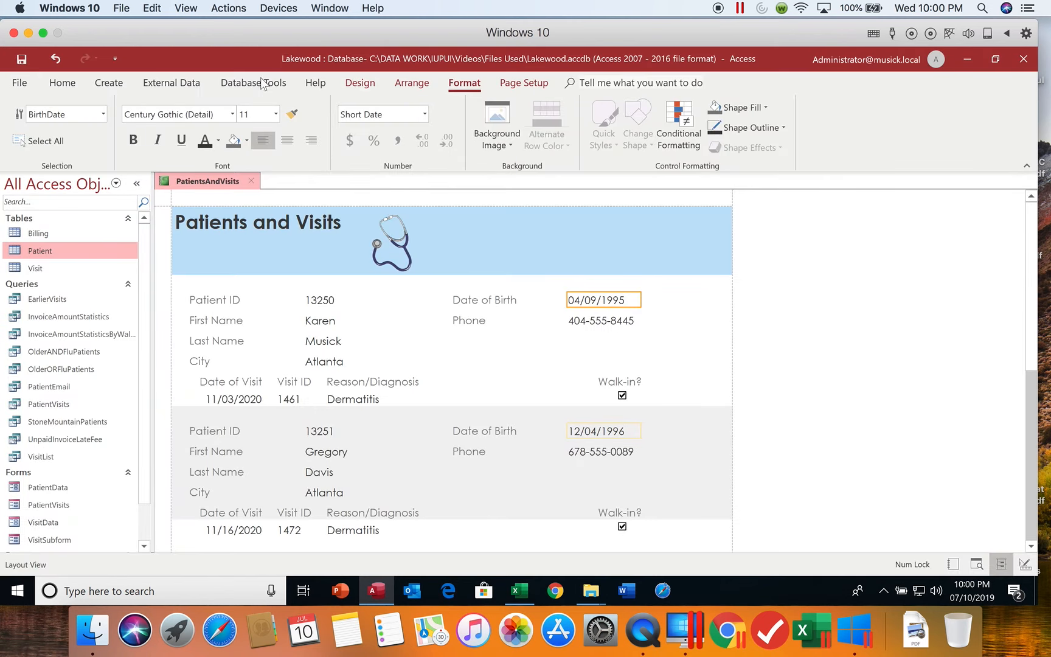
click(60, 85)
click(24, 136)
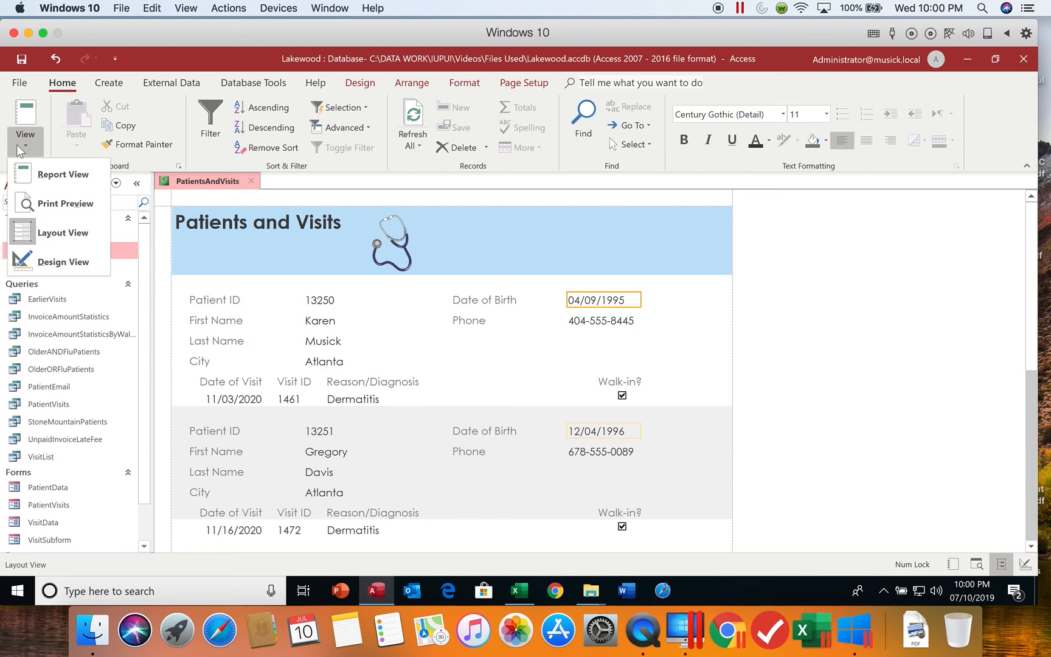
click(37, 202)
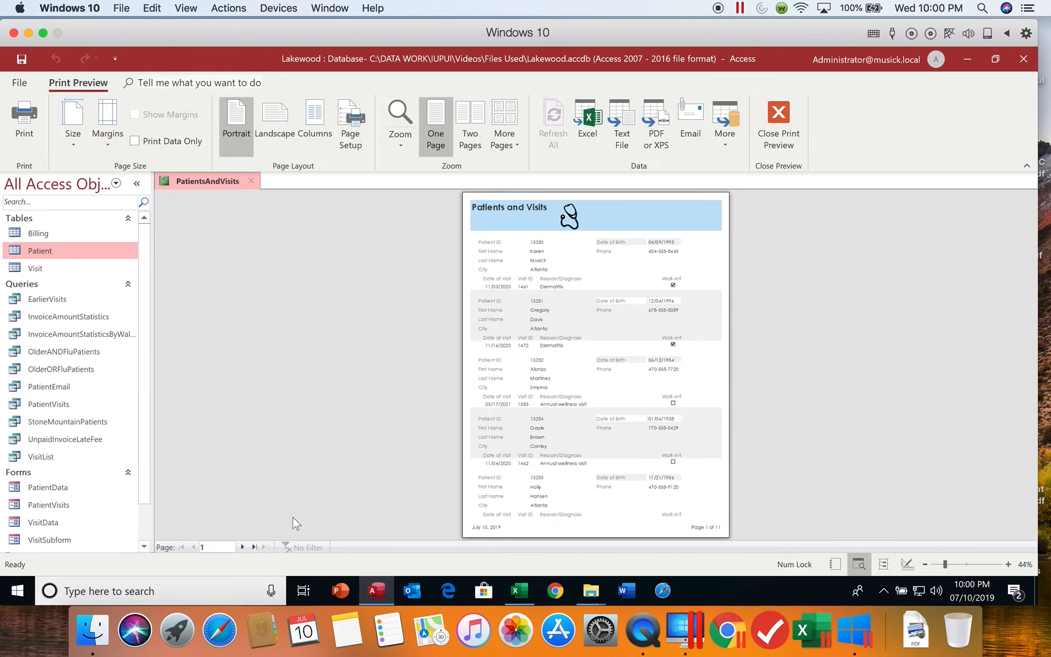
Page through the report preview up to the last page, examining the conditional formatting of the Date of Birth values.
click(242, 547)
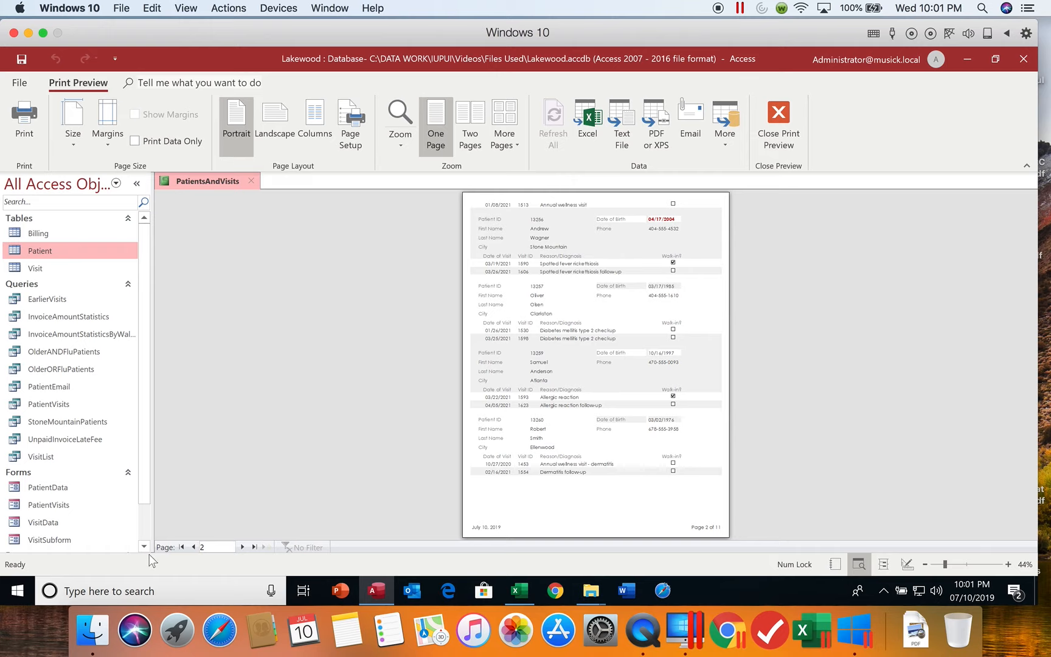
click(242, 547)
click(241, 546)
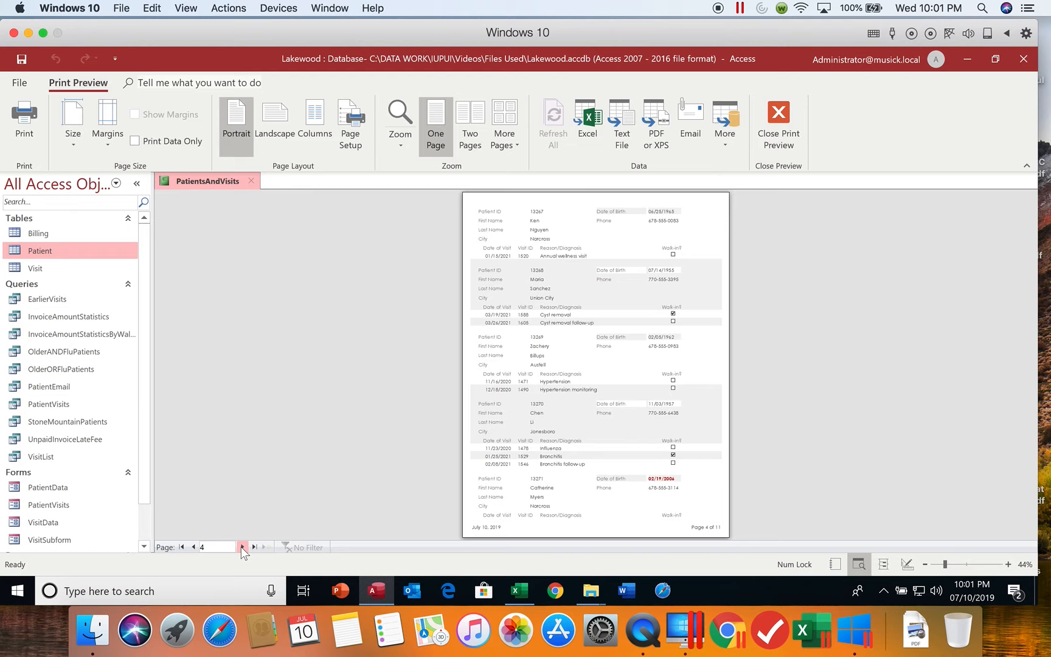
click(241, 547)
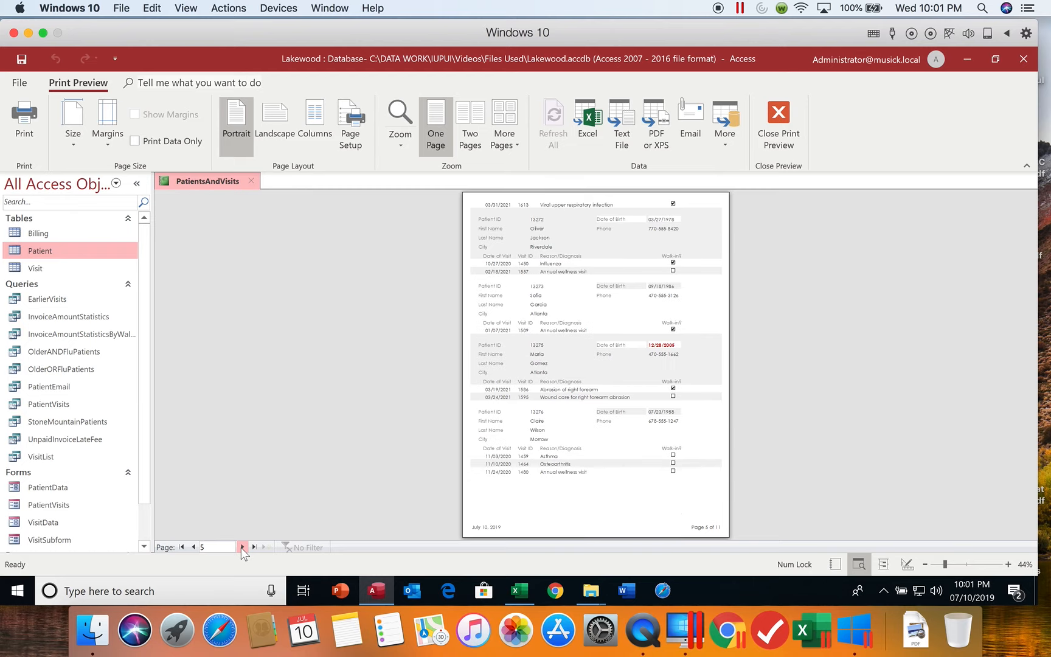
click(241, 547)
click(241, 547)
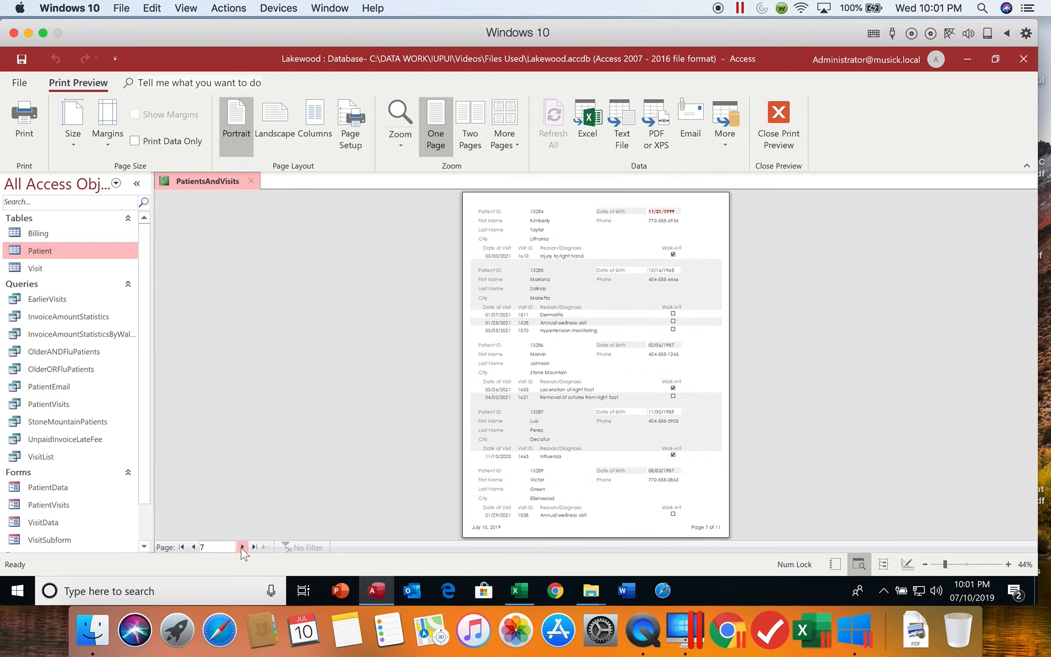
click(242, 547)
click(241, 547)
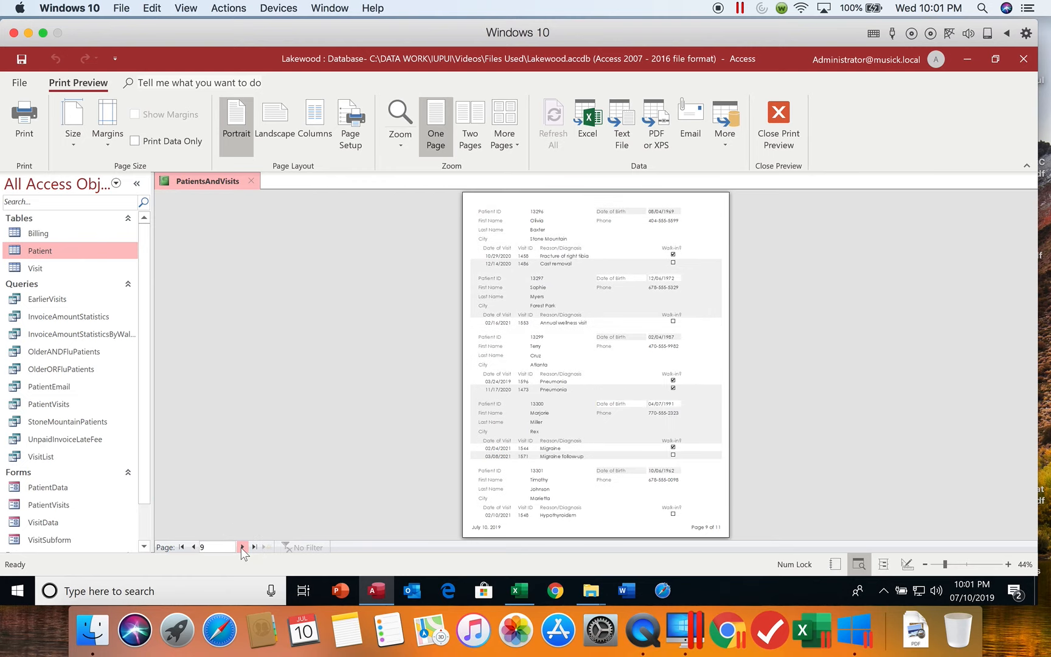
click(242, 546)
click(241, 547)
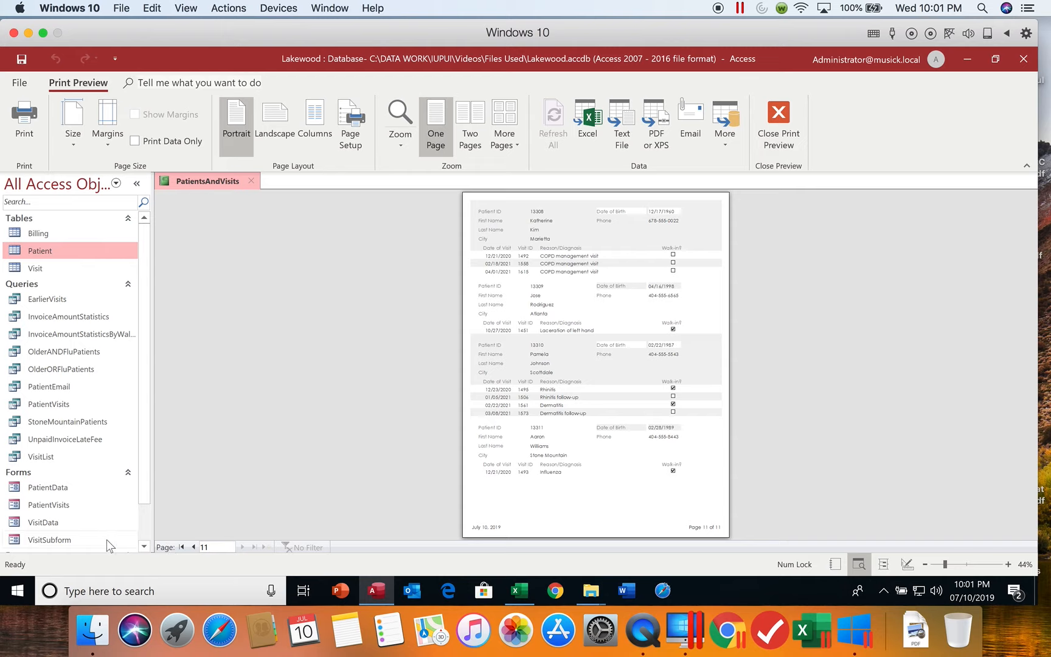
Go back to page 2 of the preview and magnify the red, bold Date of Birth value.
click(181, 547)
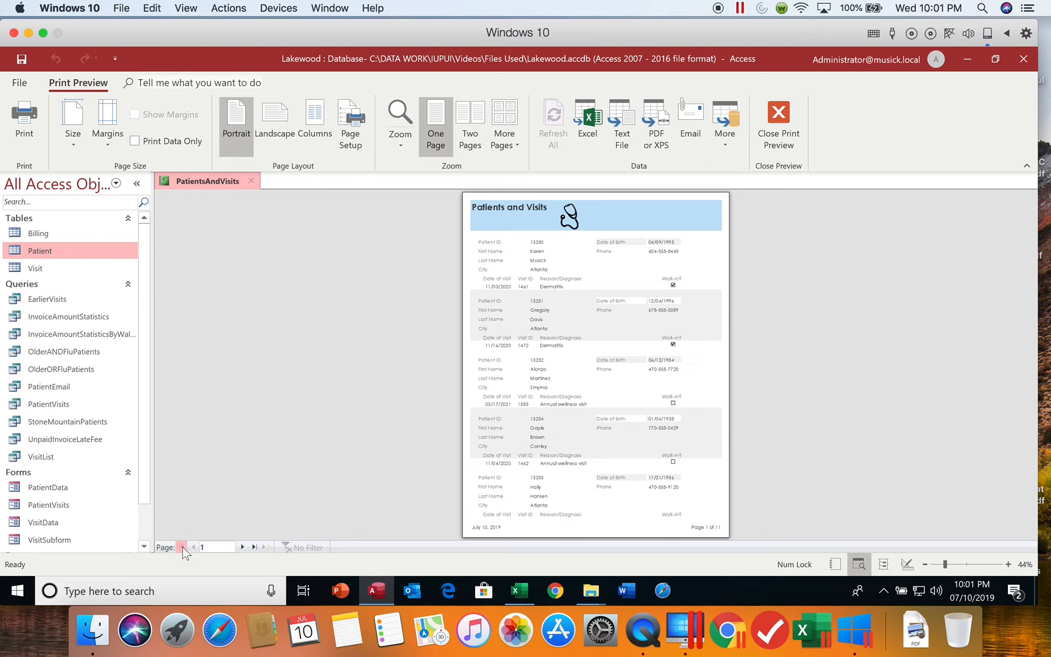
click(242, 547)
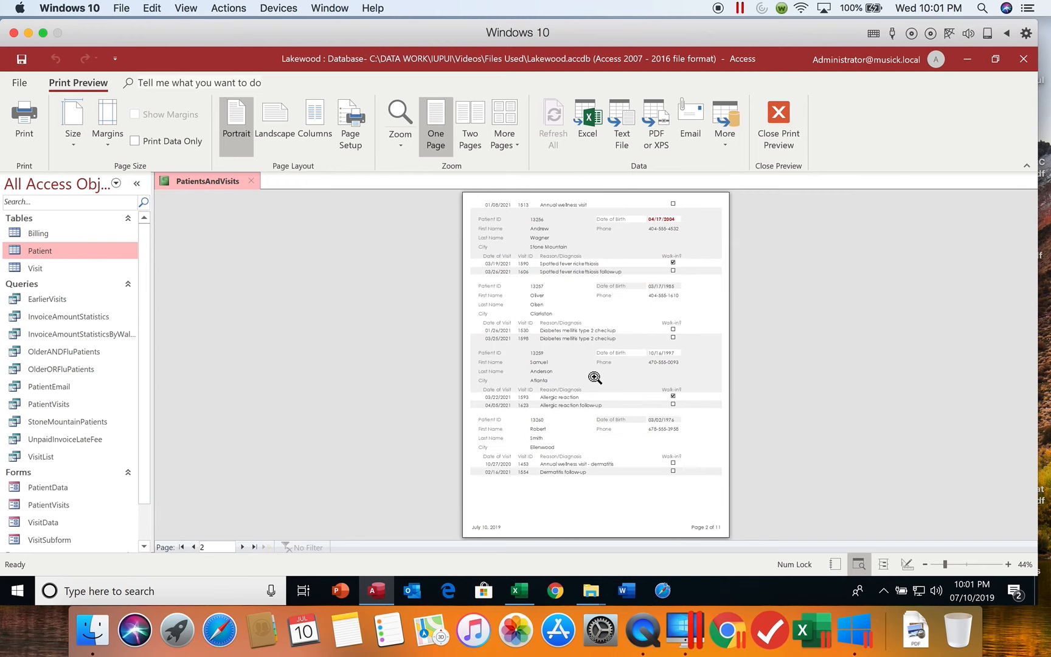
click(666, 219)
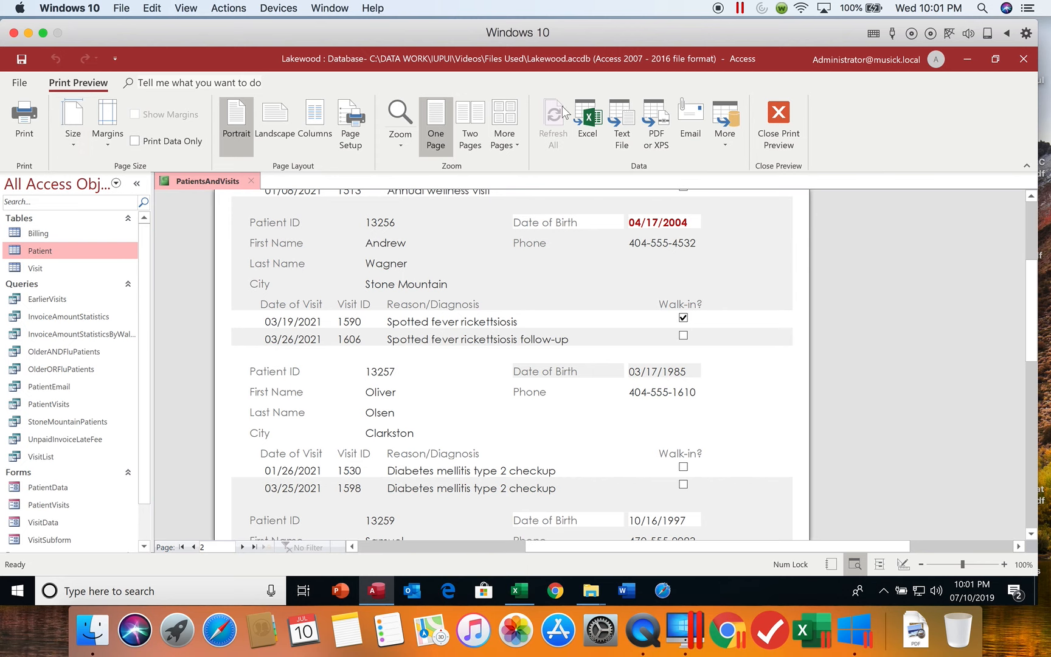
Leave Print Preview, save the PatientsAndVisits report and close it.
click(778, 118)
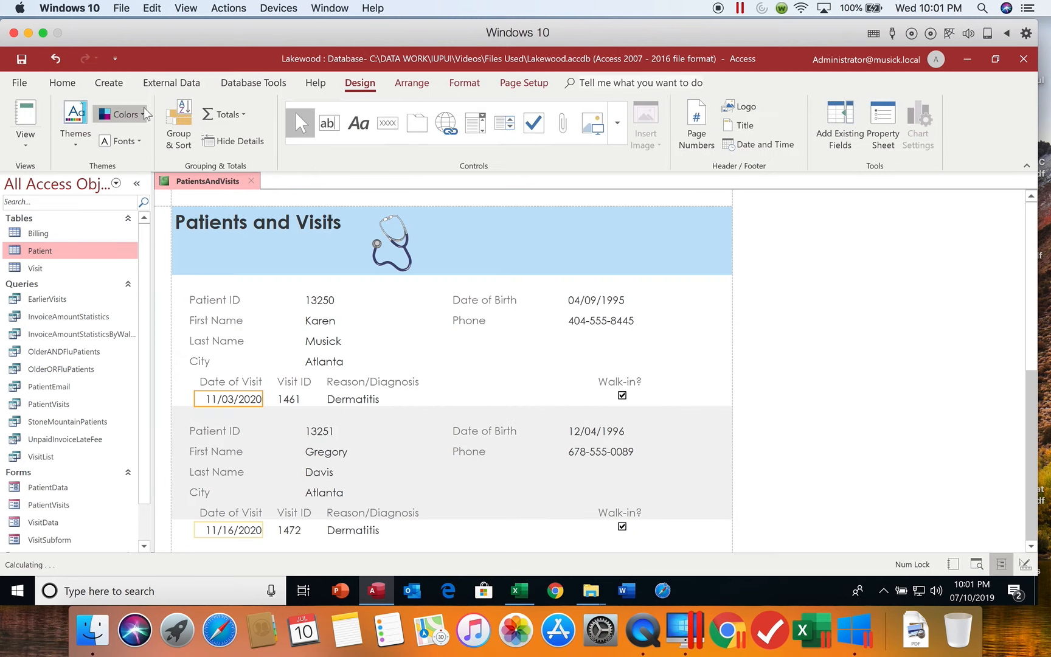
click(21, 57)
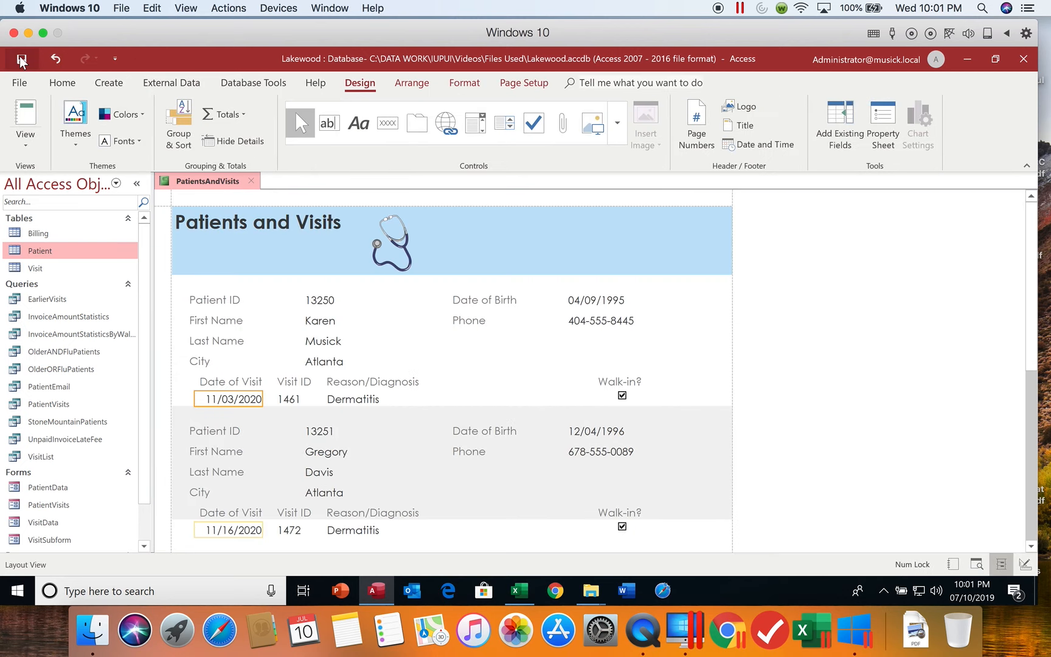
click(254, 181)
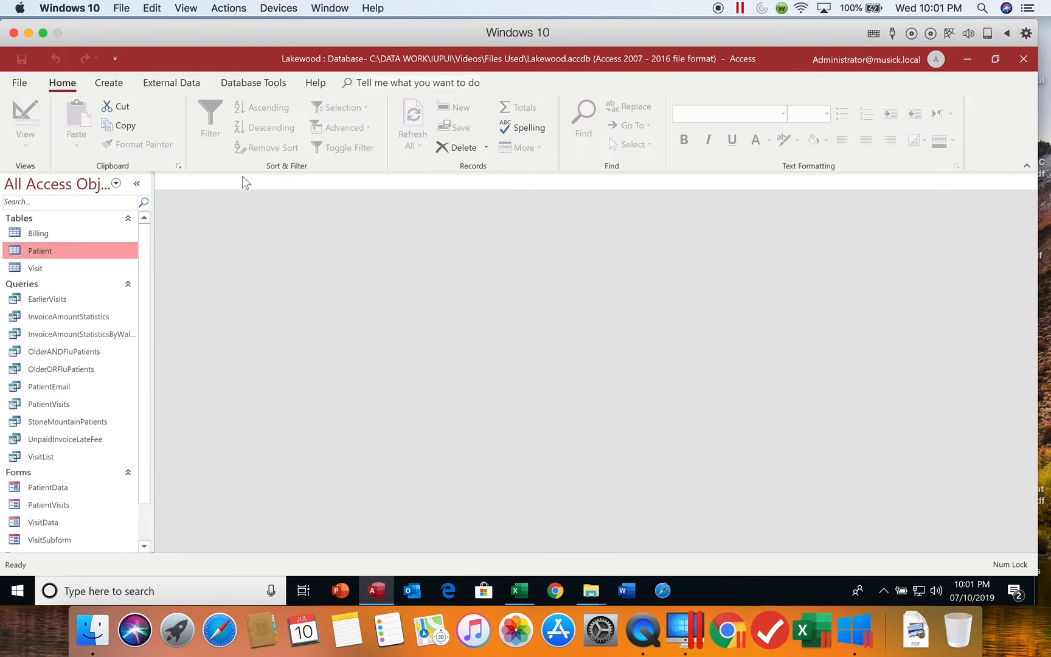